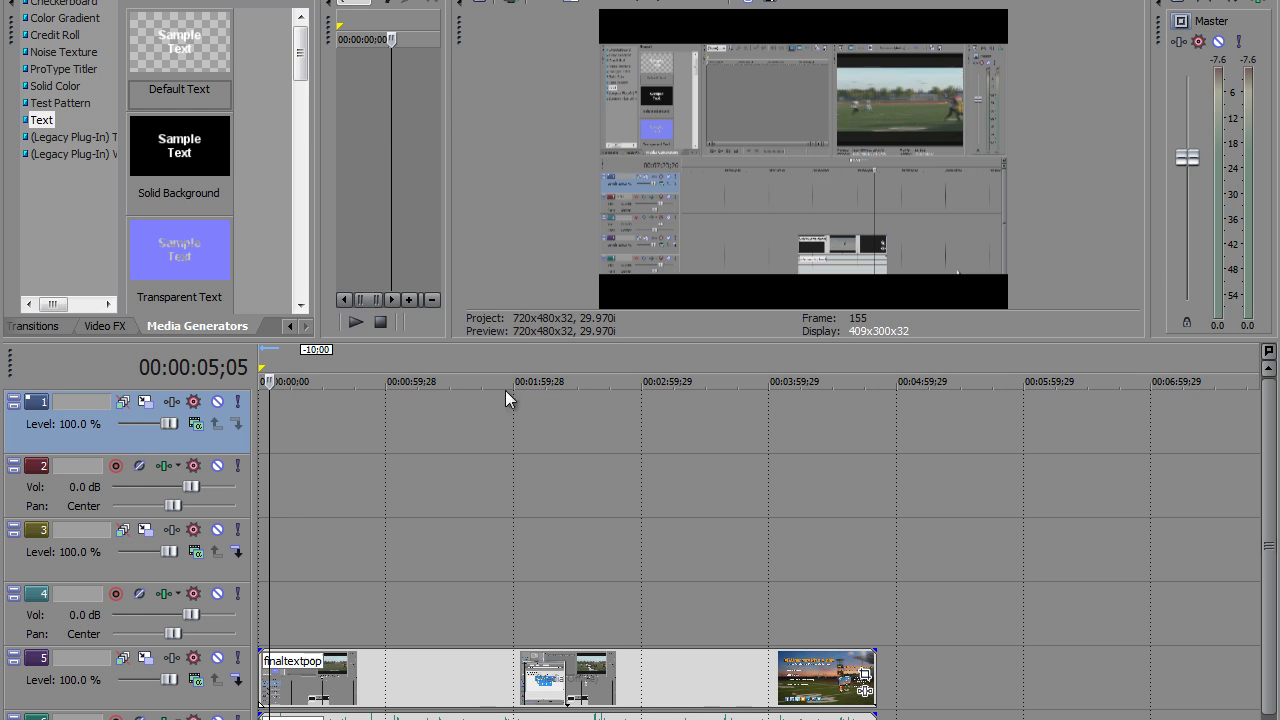
Step: Add a black Solid Color event to track 3 and stretch it to the video's ~4:46 length
{"action": "key", "text": "Up"}
{"action": "key", "text": "Up"}
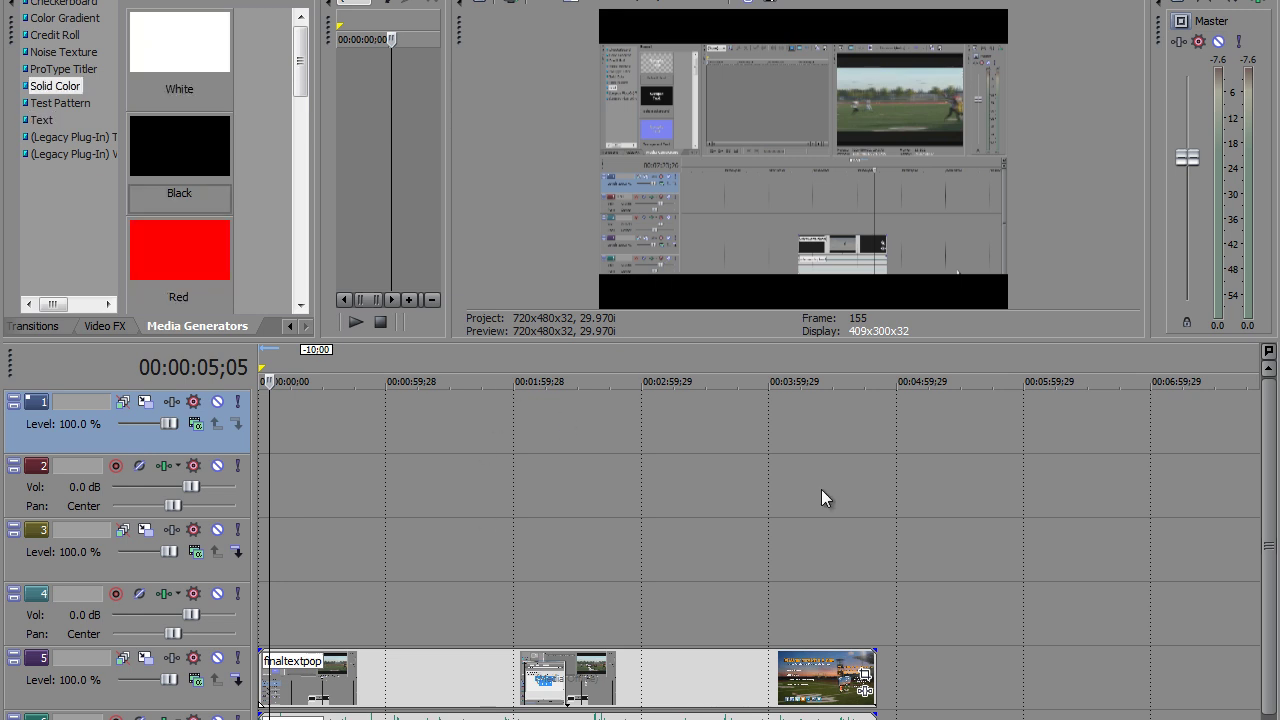
{"action": "left_click", "coordinate": [58, 103]}
{"action": "left_click", "coordinate": [55, 86]}
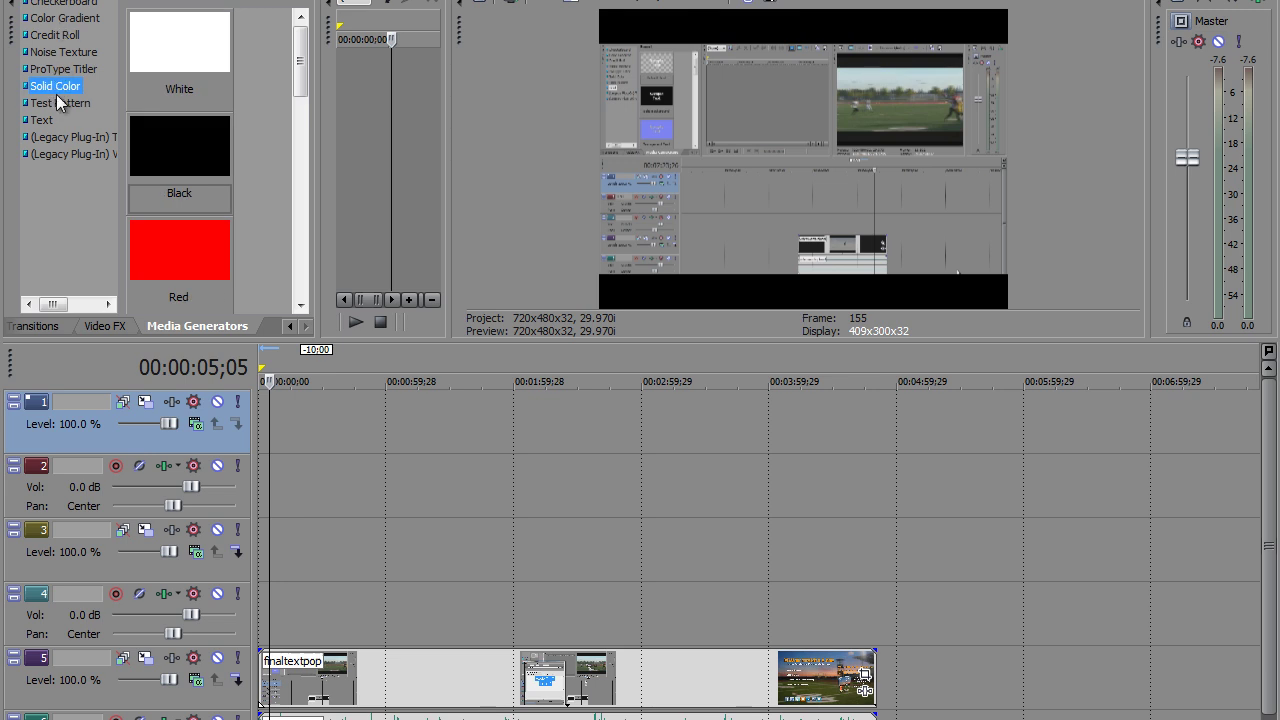
{"action": "left_click_drag", "start_coordinate": [170, 158], "coordinate": [268, 549]}
{"action": "left_click_drag", "start_coordinate": [488, 217], "coordinate": [432, 200]}
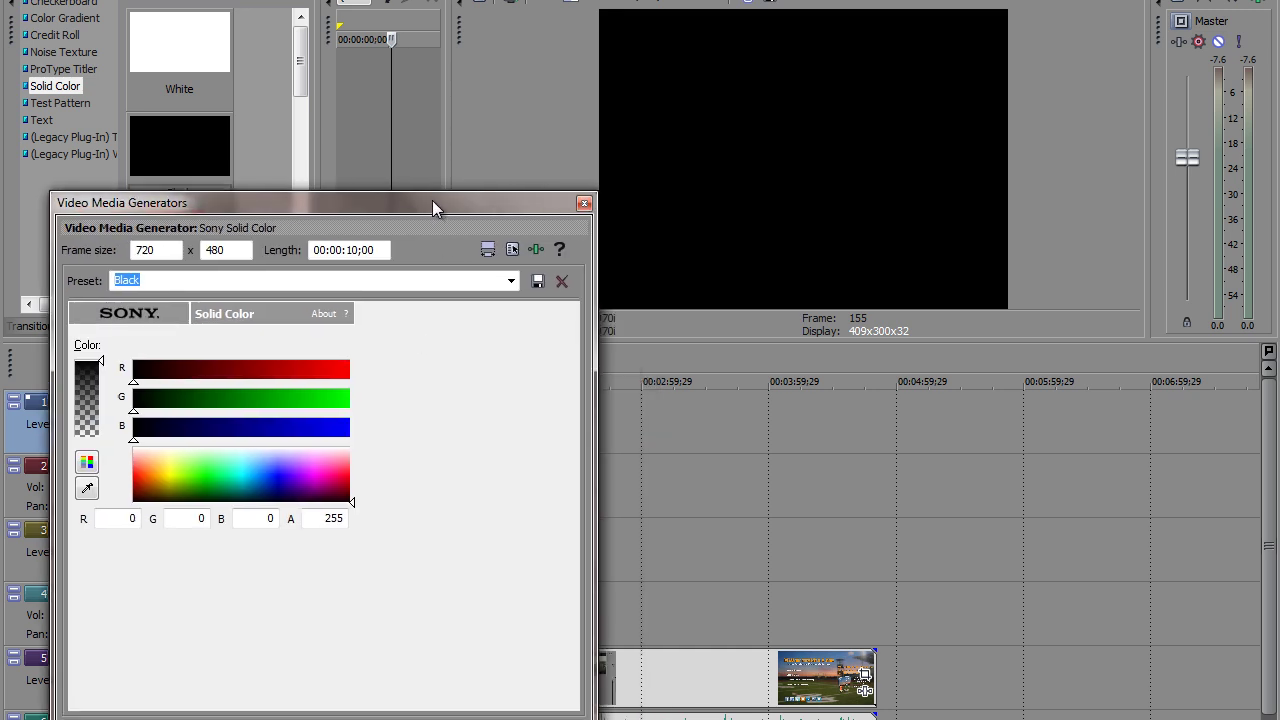
{"action": "left_click", "coordinate": [584, 205]}
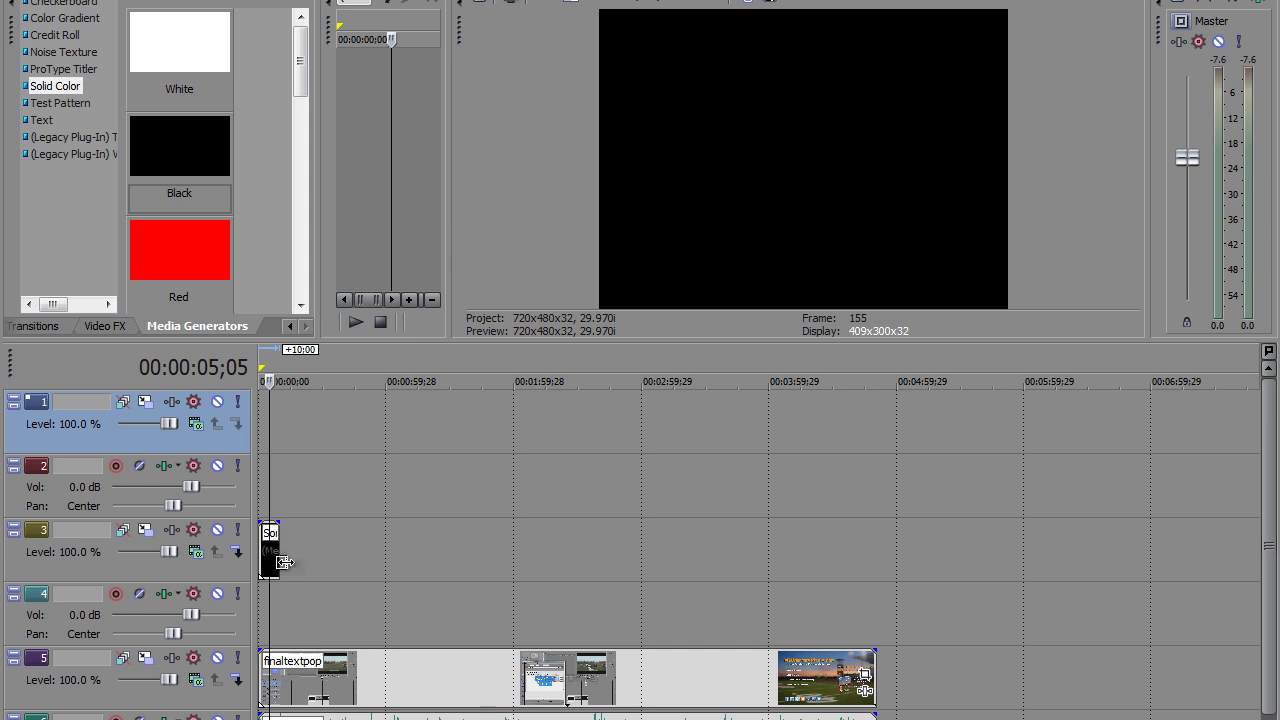
{"action": "left_click_drag", "start_coordinate": [281, 544], "coordinate": [877, 594]}
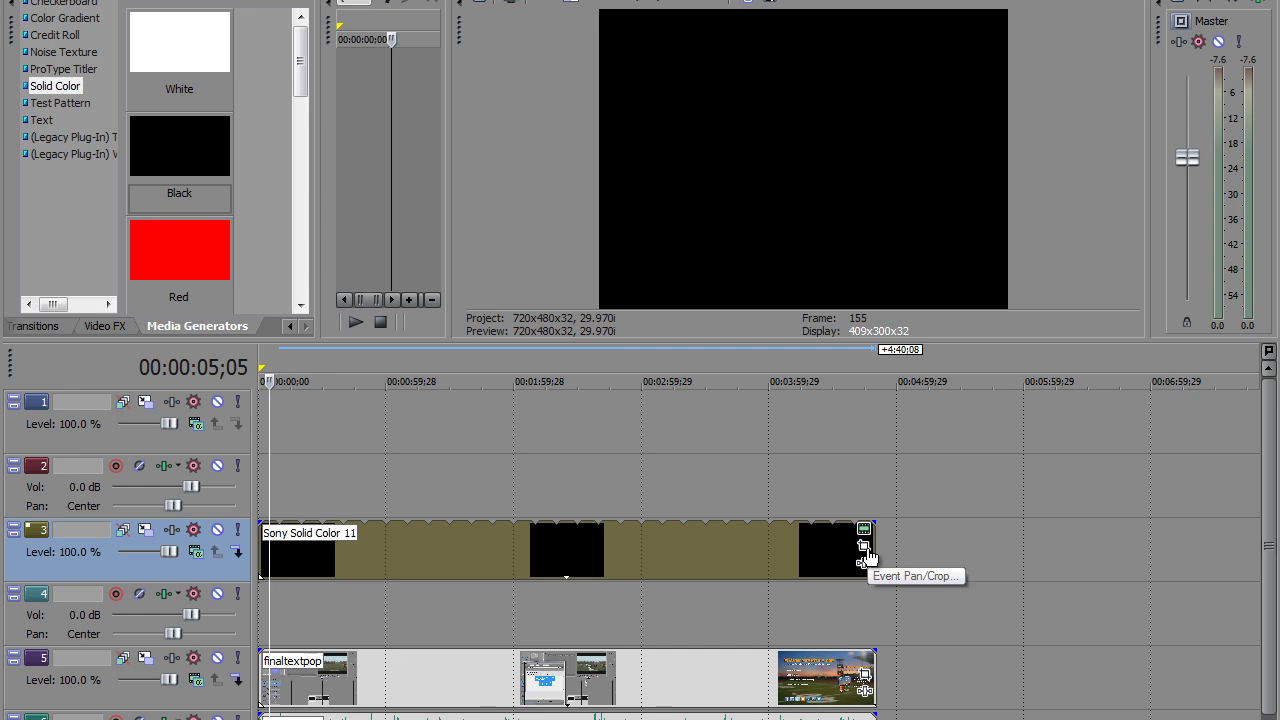
Step: In the black event's Pan/Crop, set Maintain aspect ratio and Stretch to fill frame to No
{"action": "left_click", "coordinate": [864, 546]}
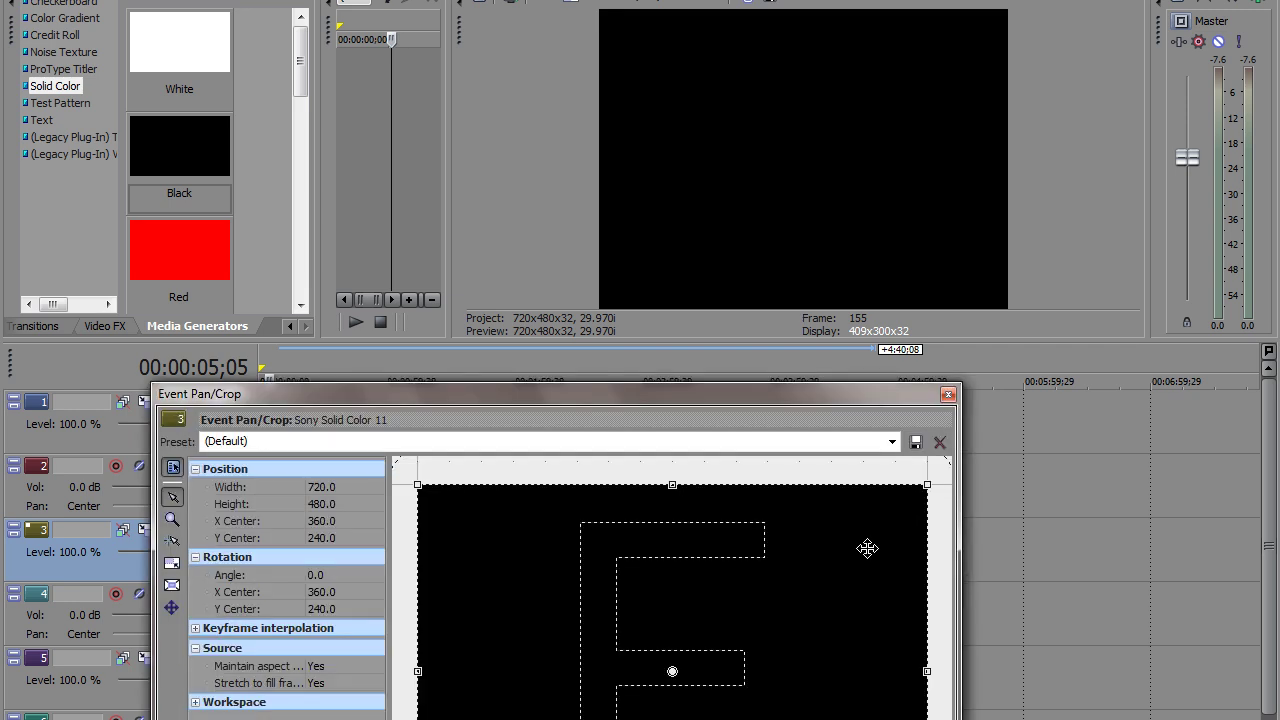
{"action": "left_click_drag", "start_coordinate": [493, 421], "coordinate": [474, 306]}
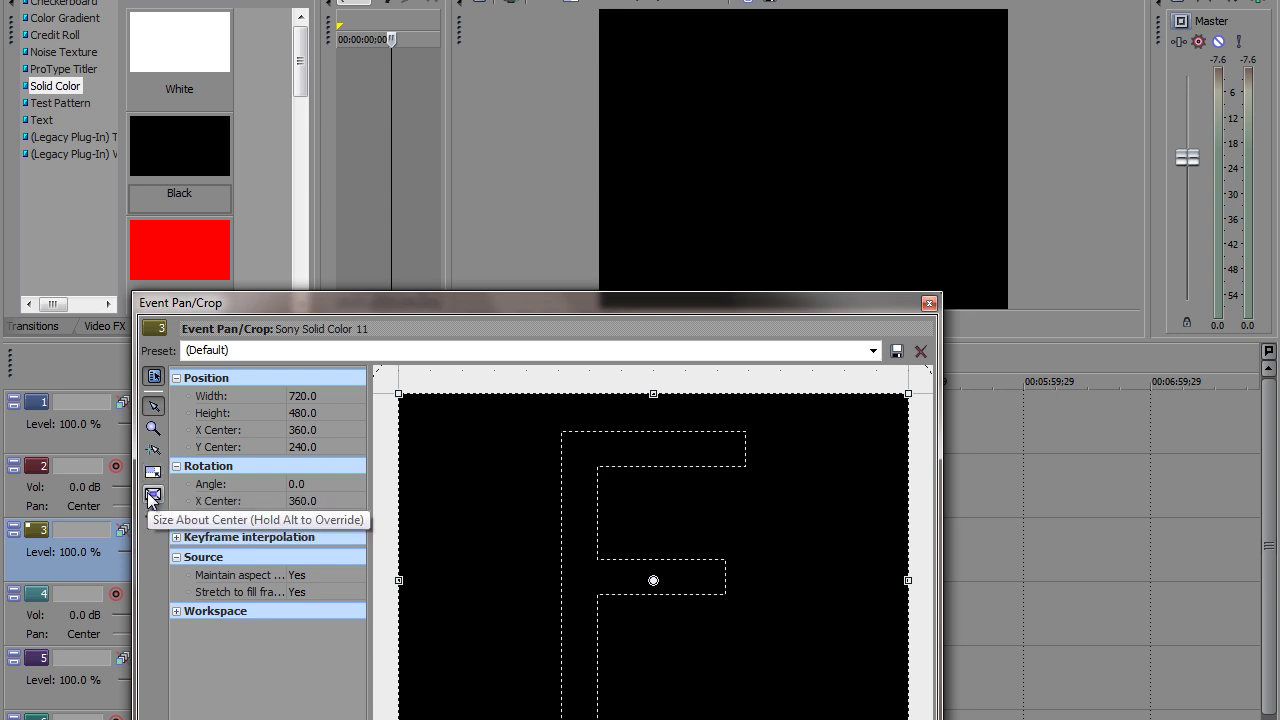
{"action": "left_click", "coordinate": [349, 575]}
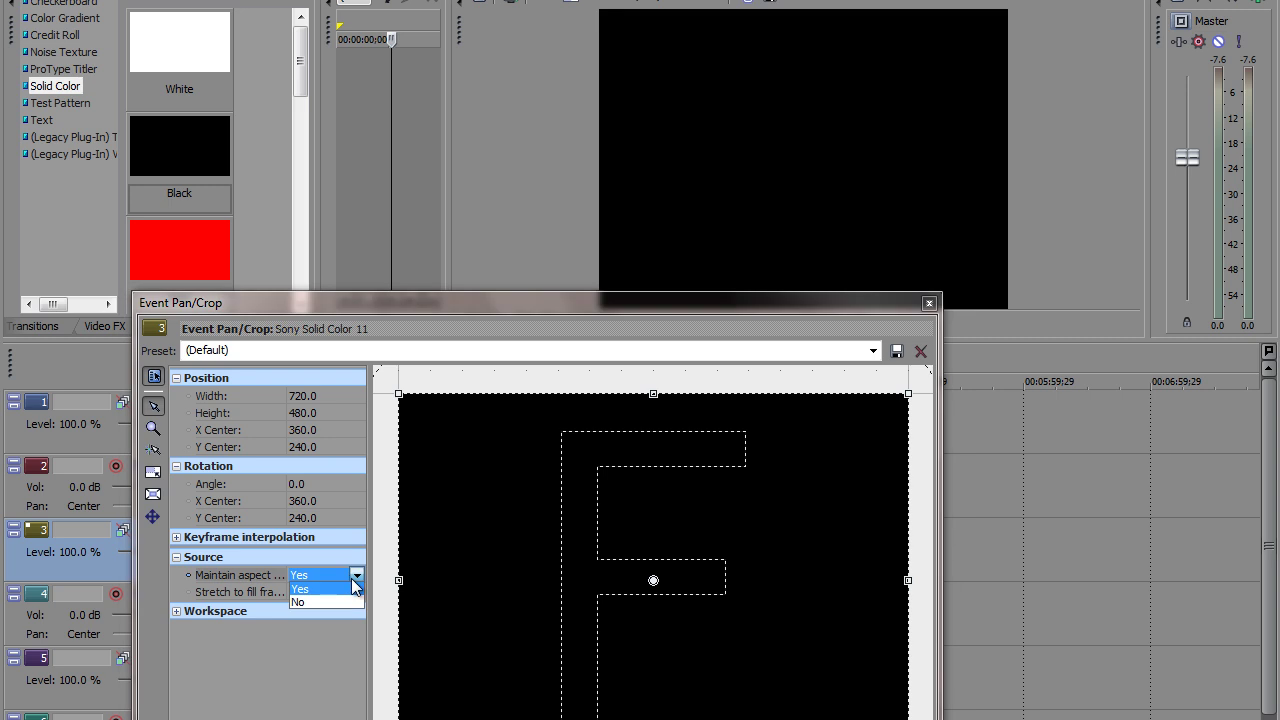
{"action": "left_click", "coordinate": [331, 603]}
{"action": "left_click", "coordinate": [356, 592]}
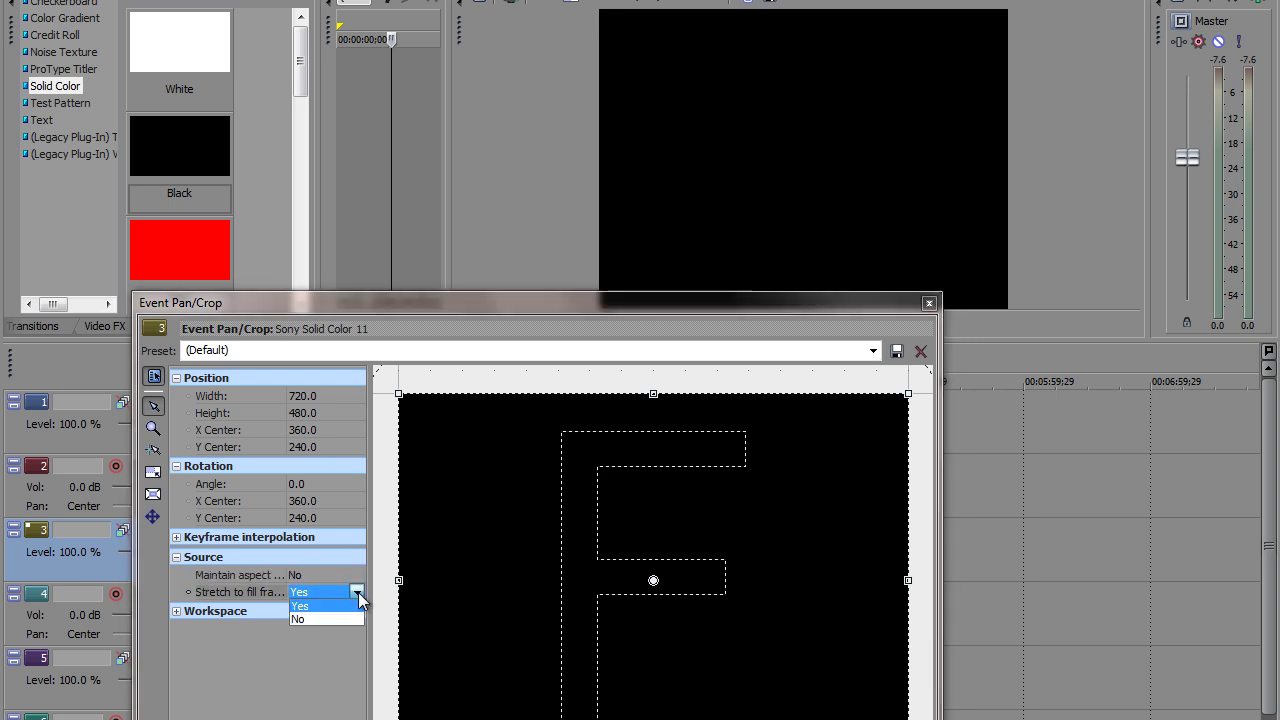
{"action": "left_click", "coordinate": [344, 619]}
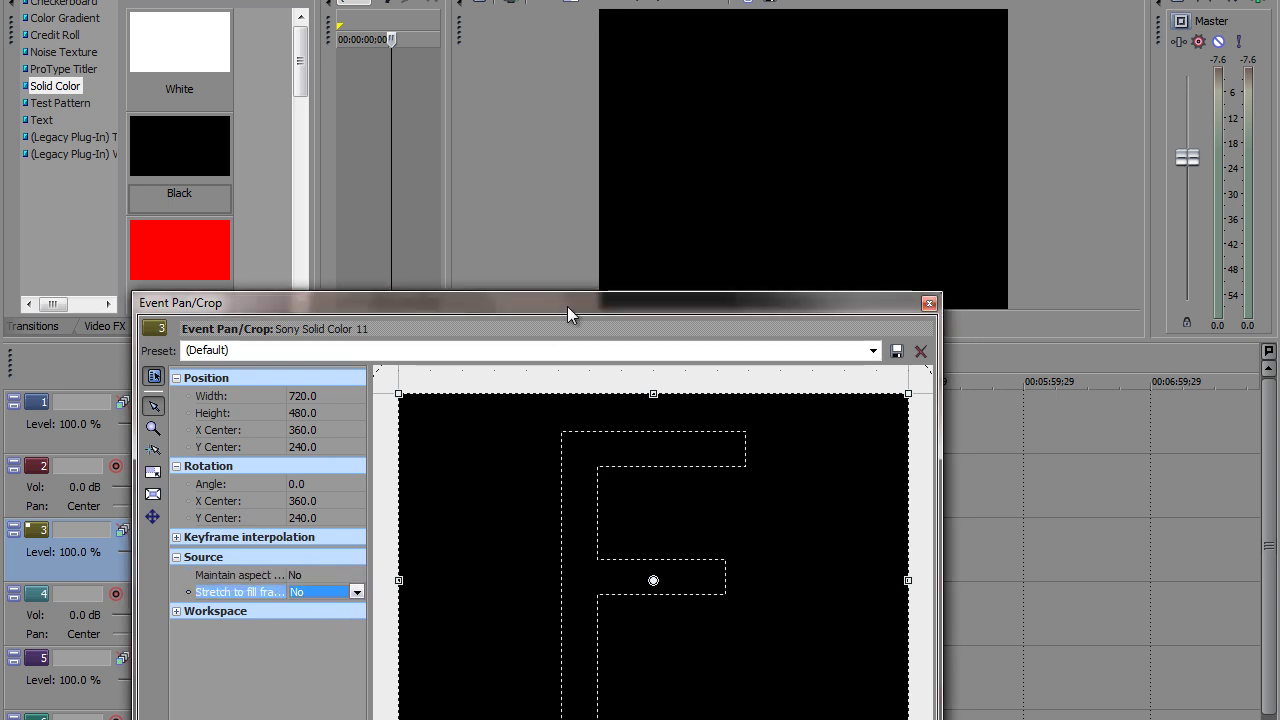
Step: Crop the event to a 720 × 89.1 bottom strip centred at Y 435.4
{"action": "left_click_drag", "start_coordinate": [562, 306], "coordinate": [378, 308]}
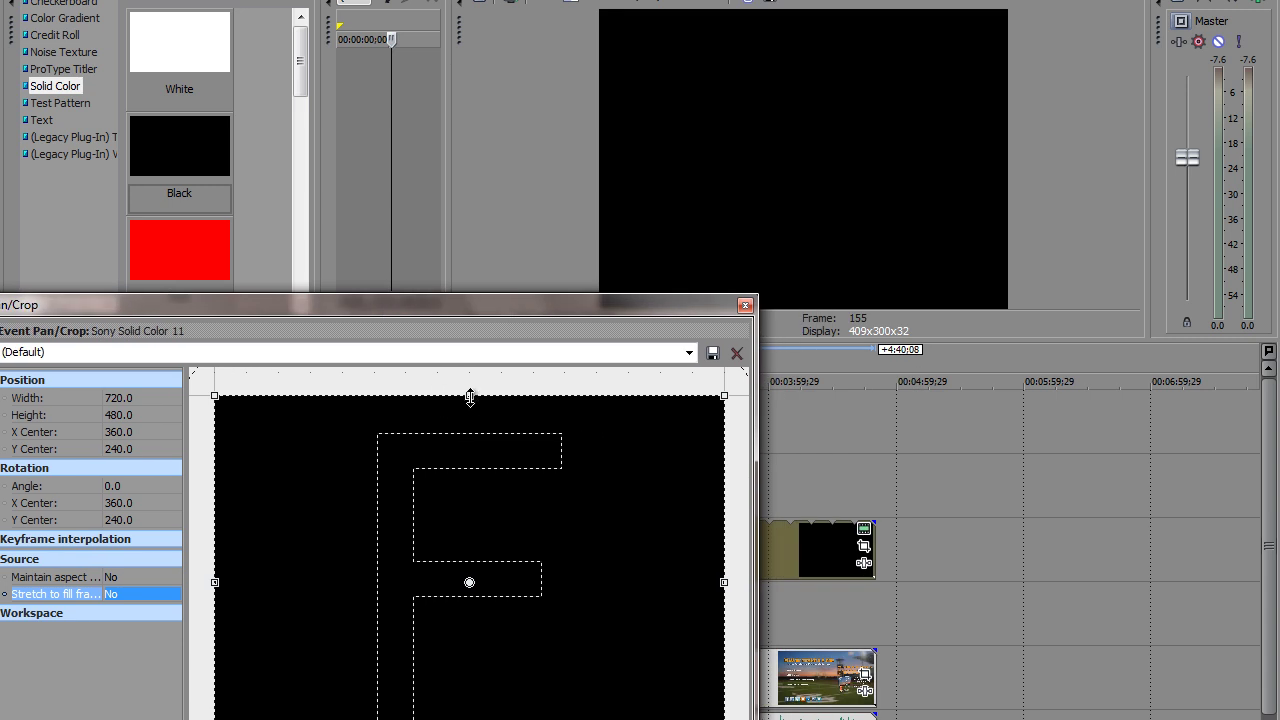
{"action": "left_click_drag", "start_coordinate": [470, 397], "coordinate": [389, 700]}
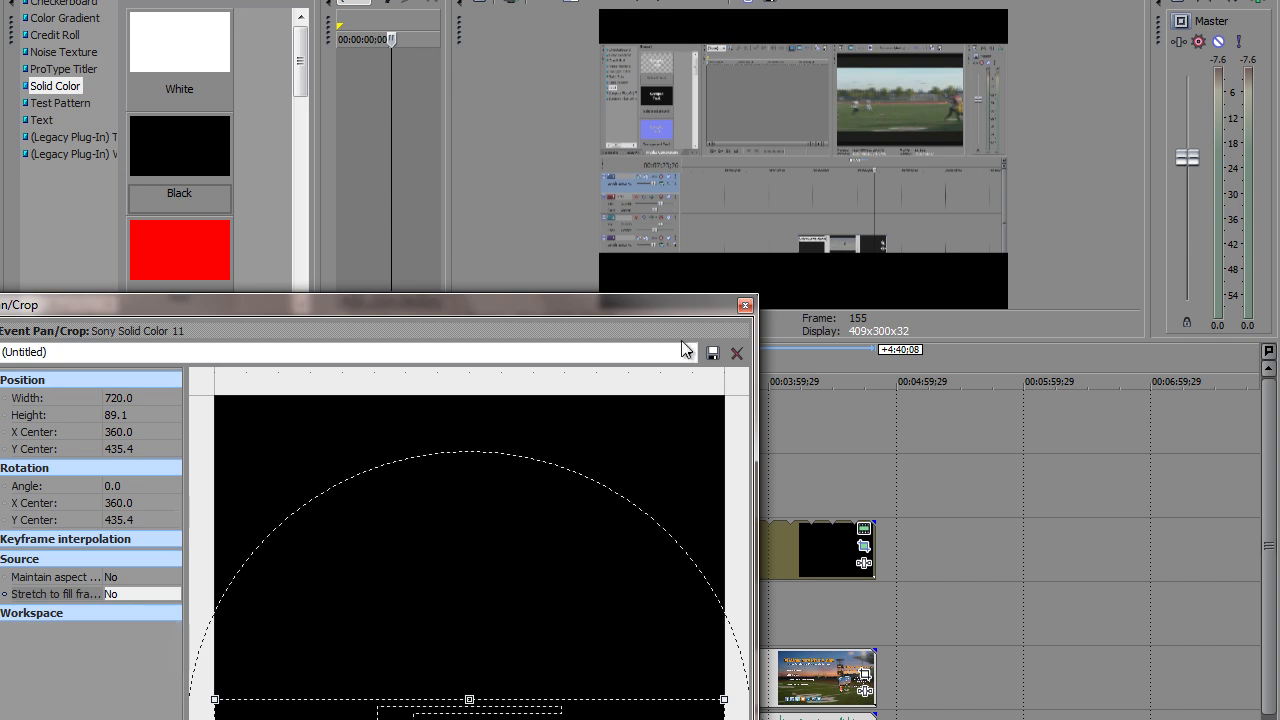
{"action": "left_click", "coordinate": [744, 307]}
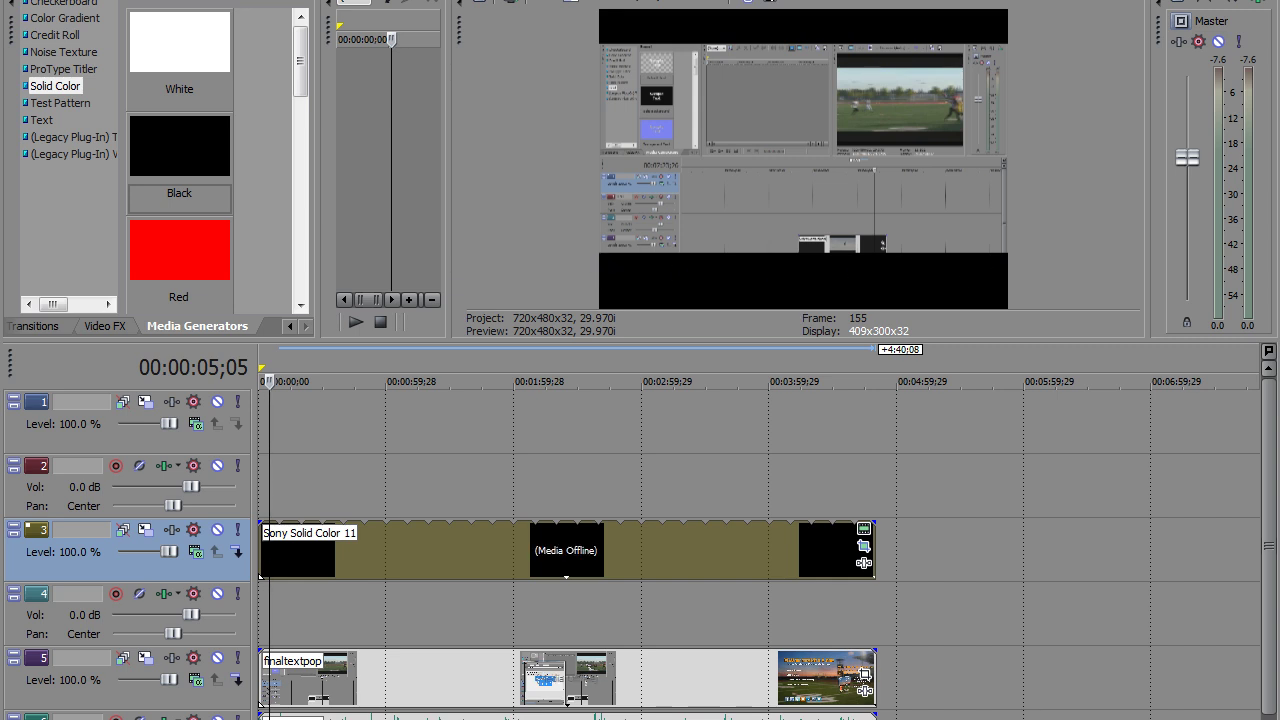
Step: Reopen the black event's Solid Color settings and lower the colour's alpha to 96
{"action": "left_click", "coordinate": [864, 533]}
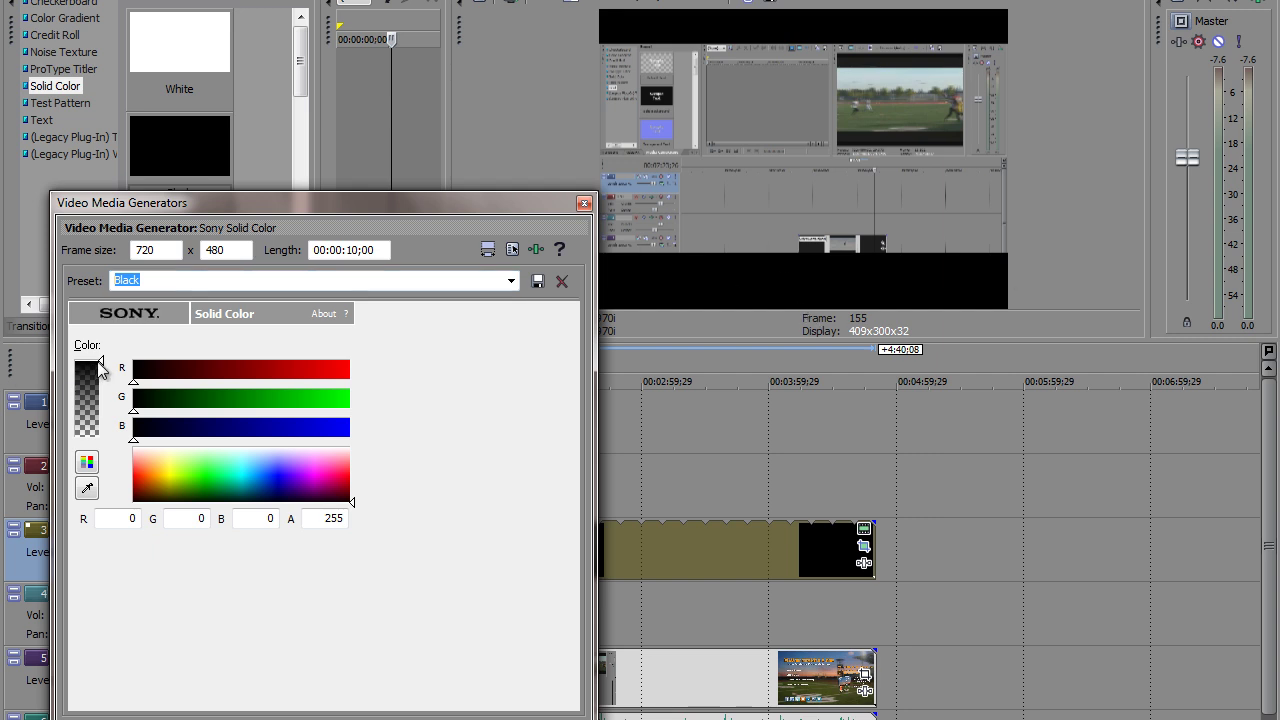
{"action": "mouse_move", "coordinate": [100, 366]}
{"action": "left_click_drag", "start_coordinate": [100, 366], "coordinate": [91, 409]}
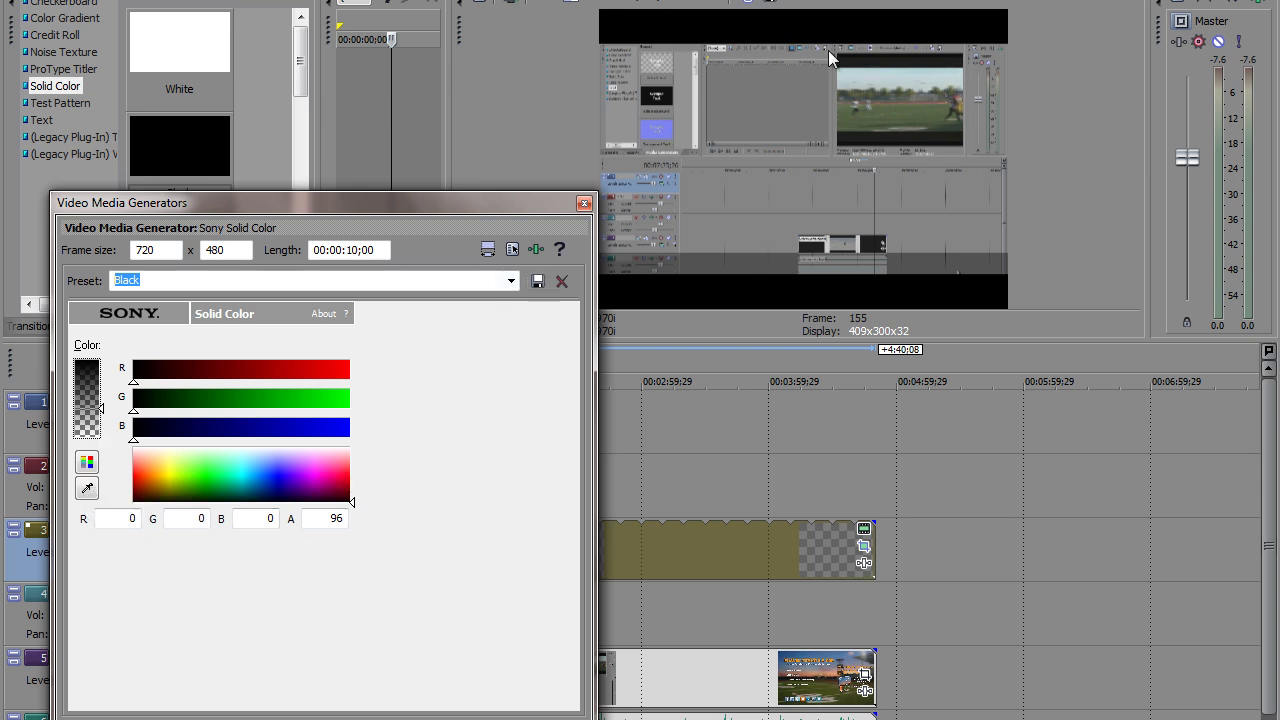
Step: Set the banner colour to black with alpha 113 and close the Solid Color settings
{"action": "left_click", "coordinate": [87, 488]}
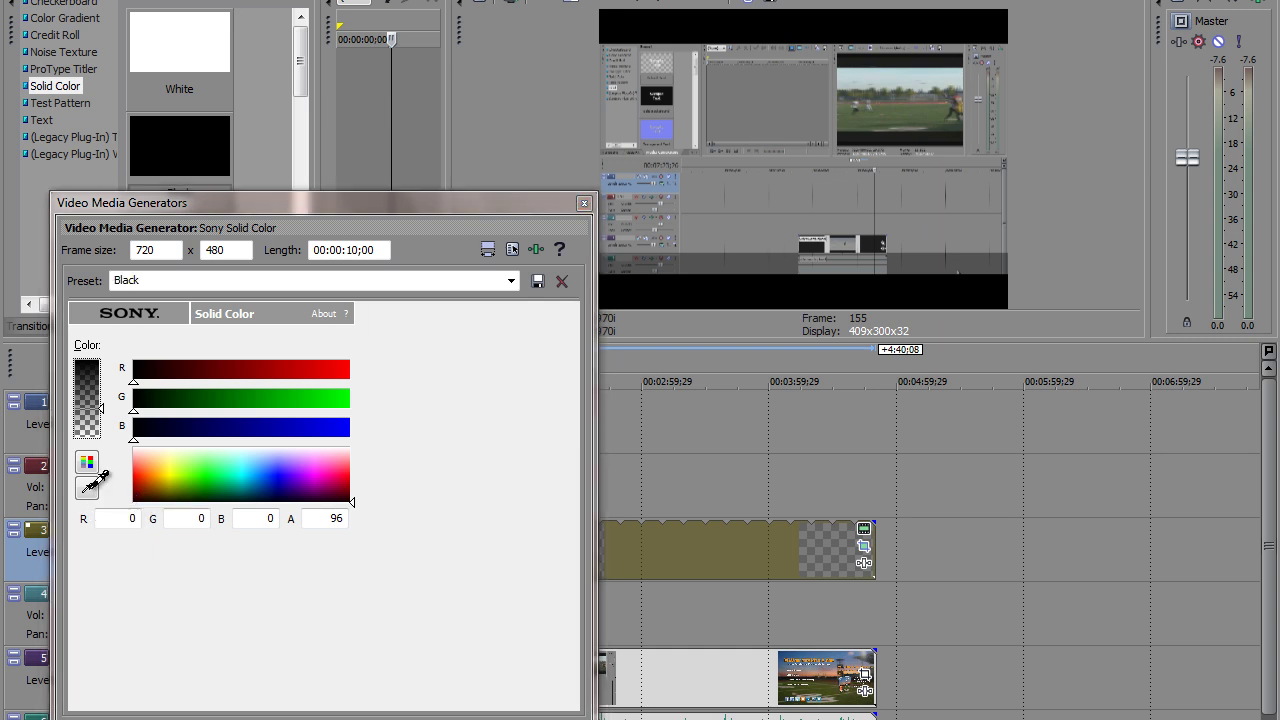
{"action": "left_click", "coordinate": [665, 137]}
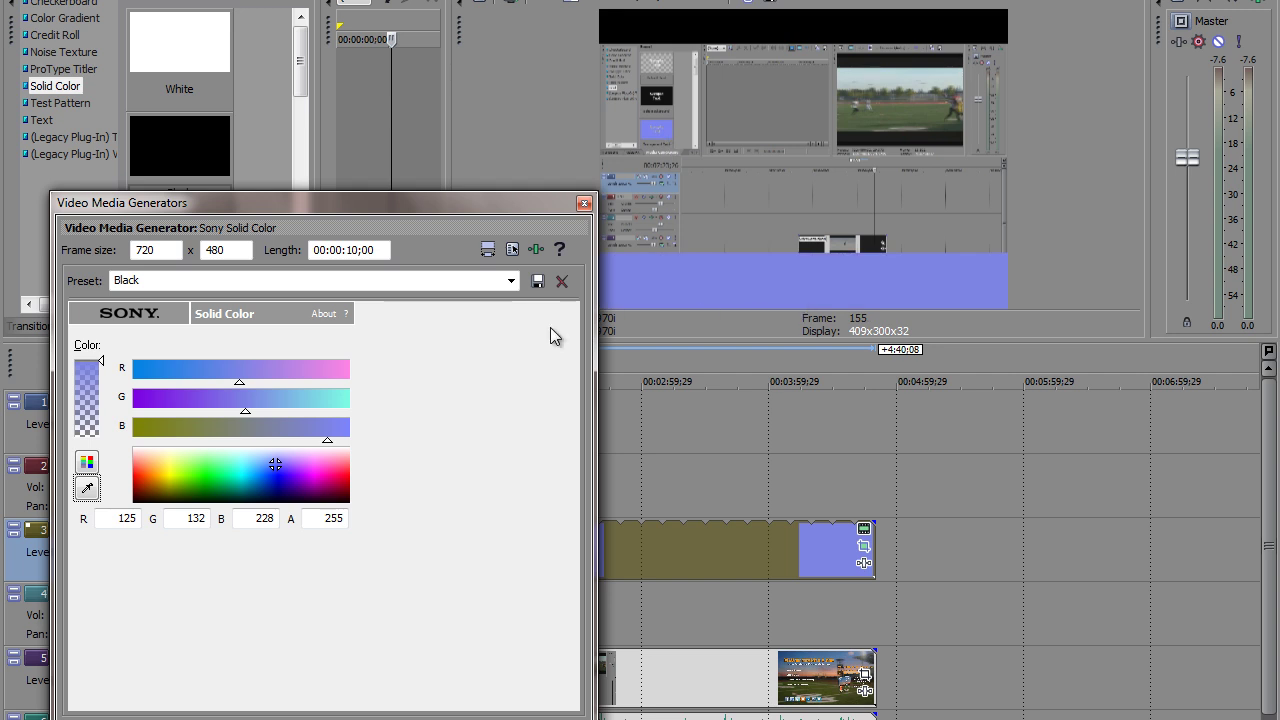
{"action": "left_click_drag", "start_coordinate": [102, 362], "coordinate": [108, 405]}
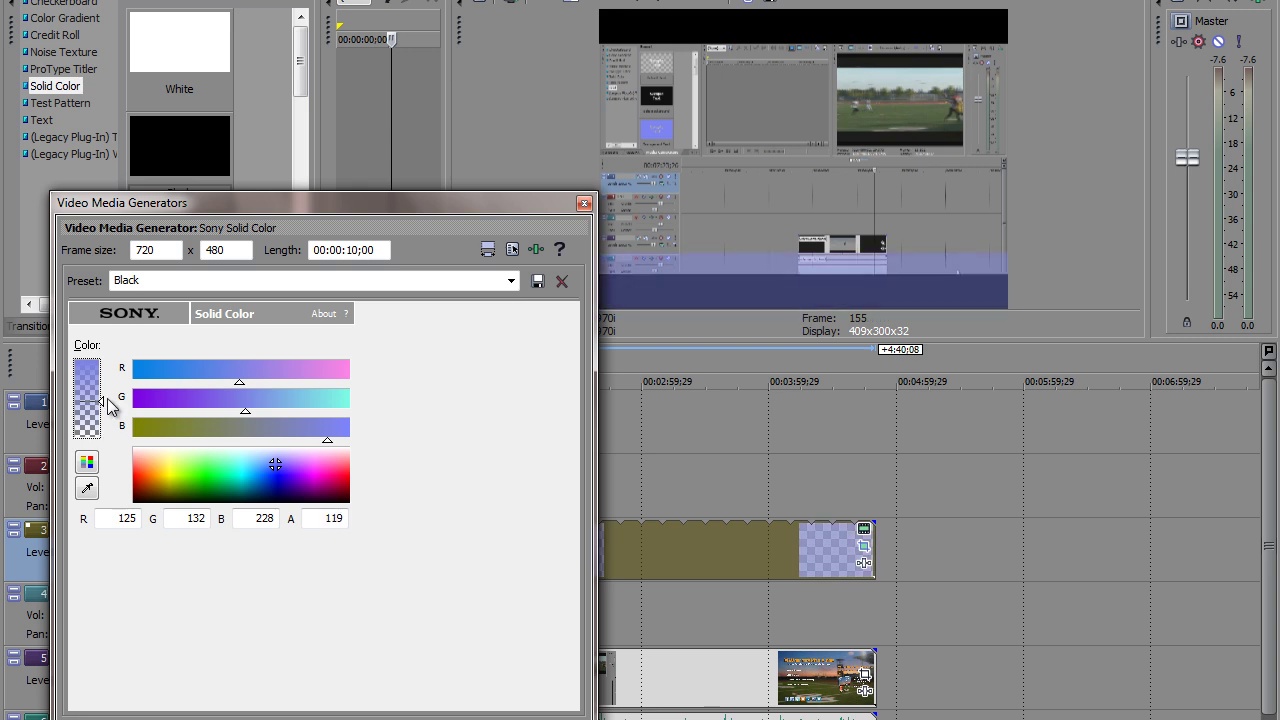
{"action": "left_click", "coordinate": [135, 498]}
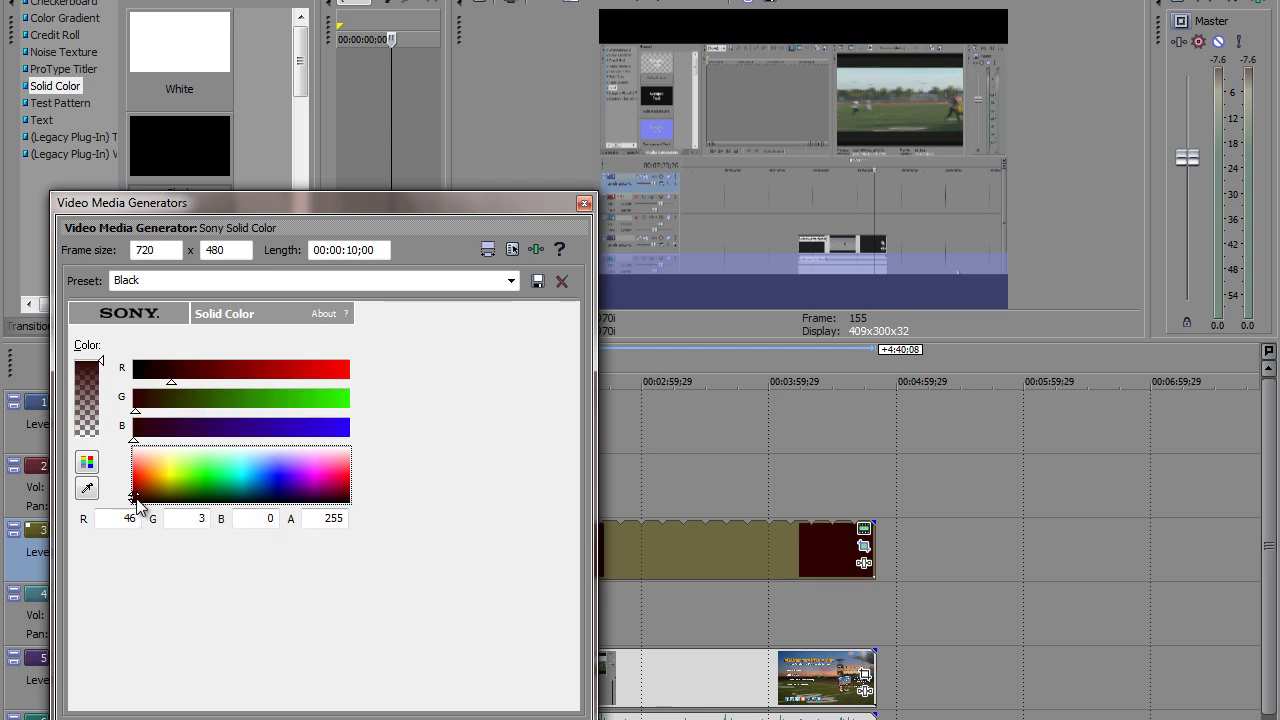
{"action": "mouse_move", "coordinate": [135, 498]}
{"action": "left_mouse_down"}
{"action": "mouse_move", "coordinate": [155, 506]}
{"action": "mouse_move", "coordinate": [136, 500]}
{"action": "left_mouse_up"}
{"action": "left_click_drag", "start_coordinate": [195, 386], "coordinate": [104, 401]}
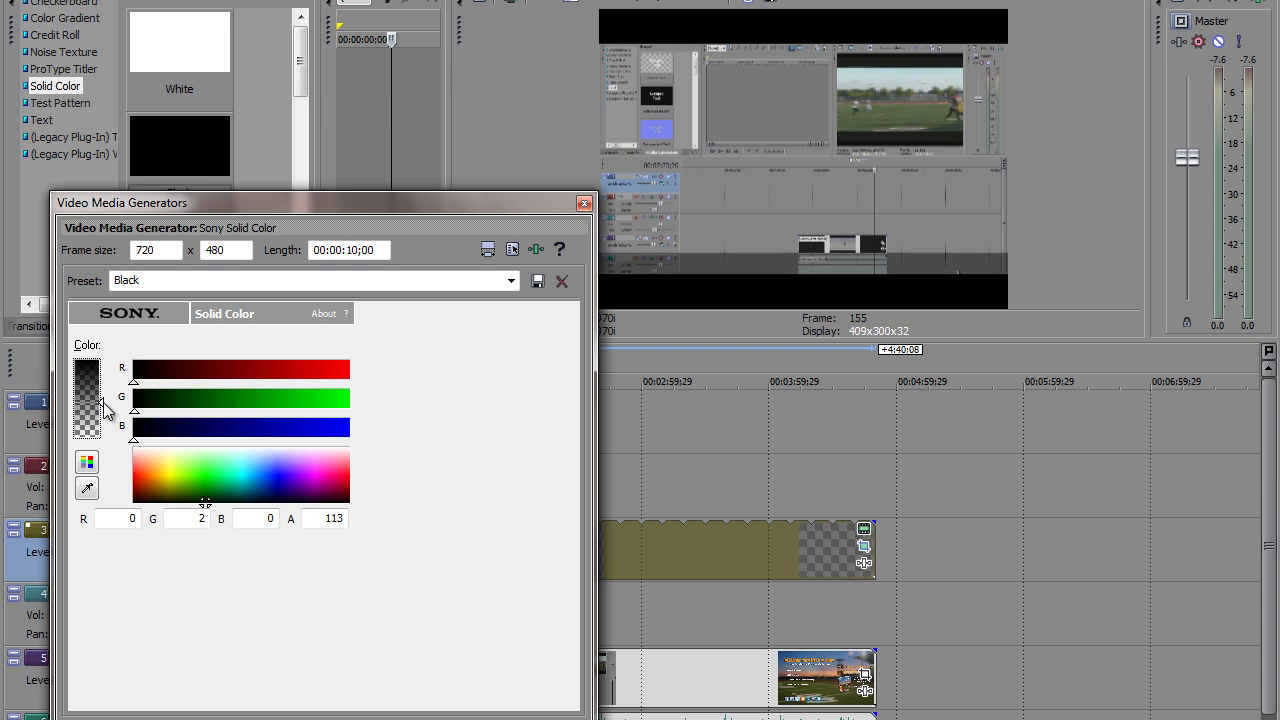
{"action": "left_click", "coordinate": [584, 203]}
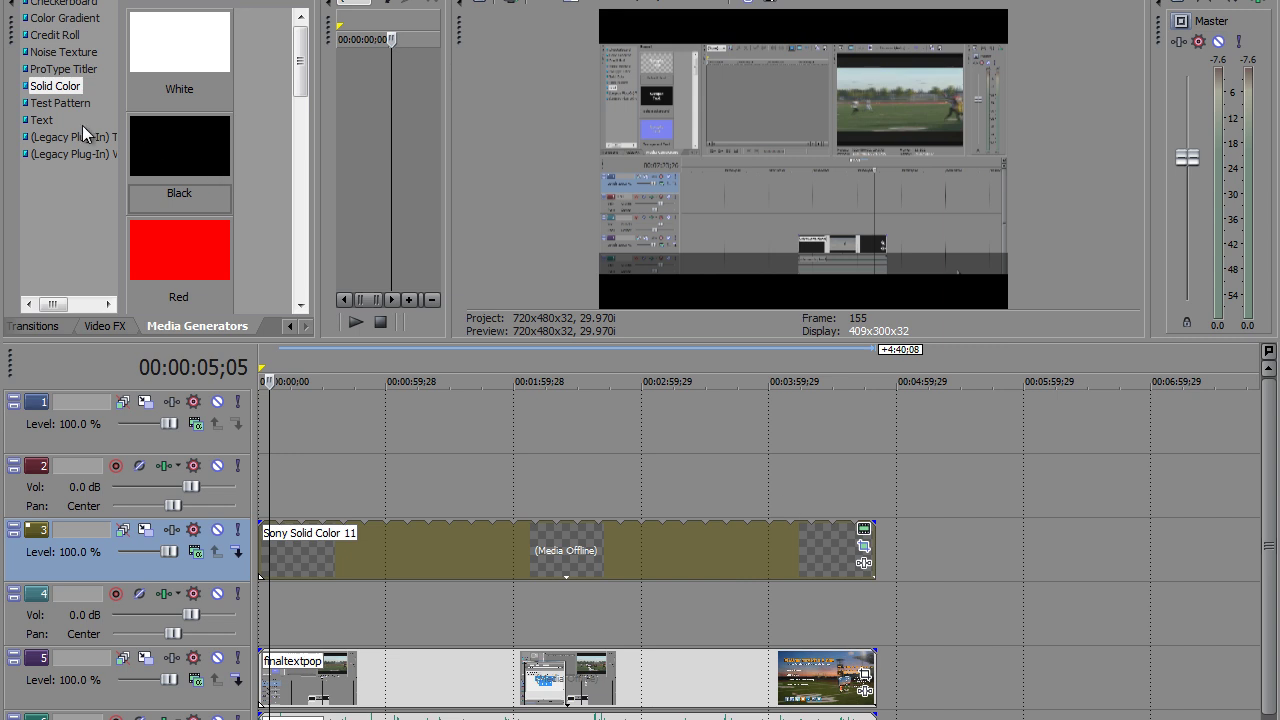
Step: Add a Default Text clip at the start of track 1
{"action": "left_click", "coordinate": [42, 120]}
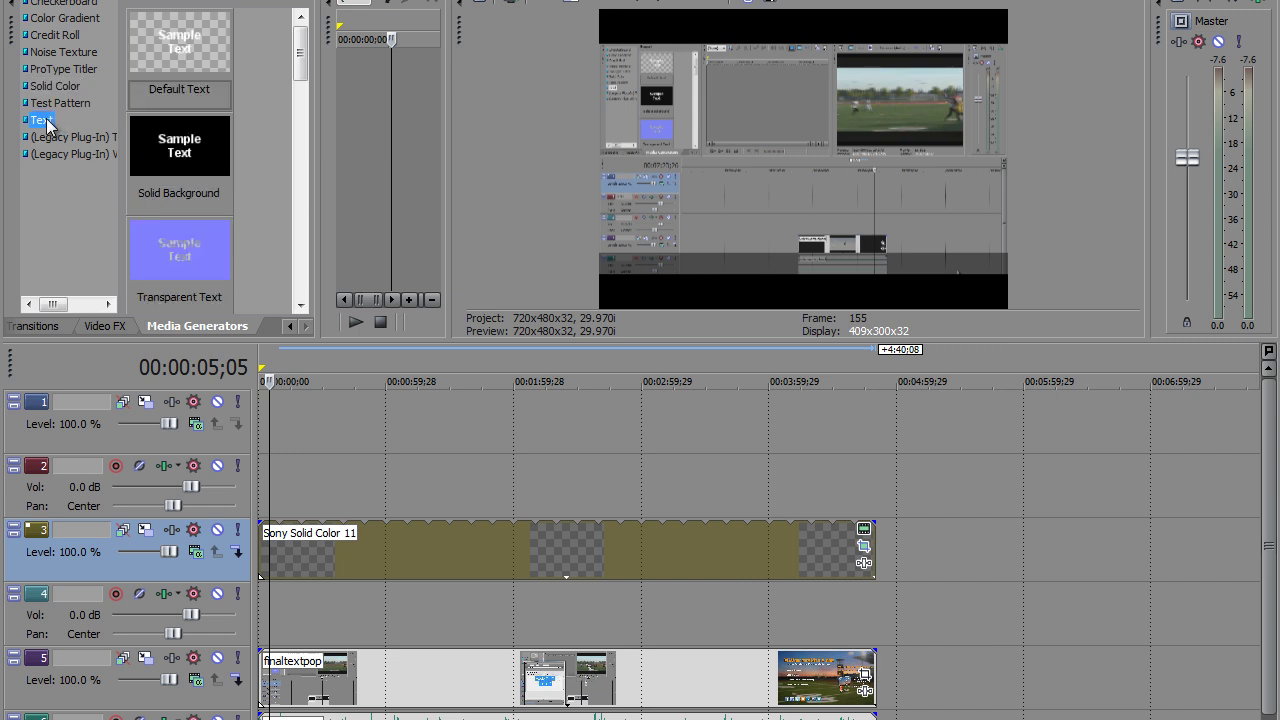
{"action": "left_click_drag", "start_coordinate": [180, 41], "coordinate": [276, 433]}
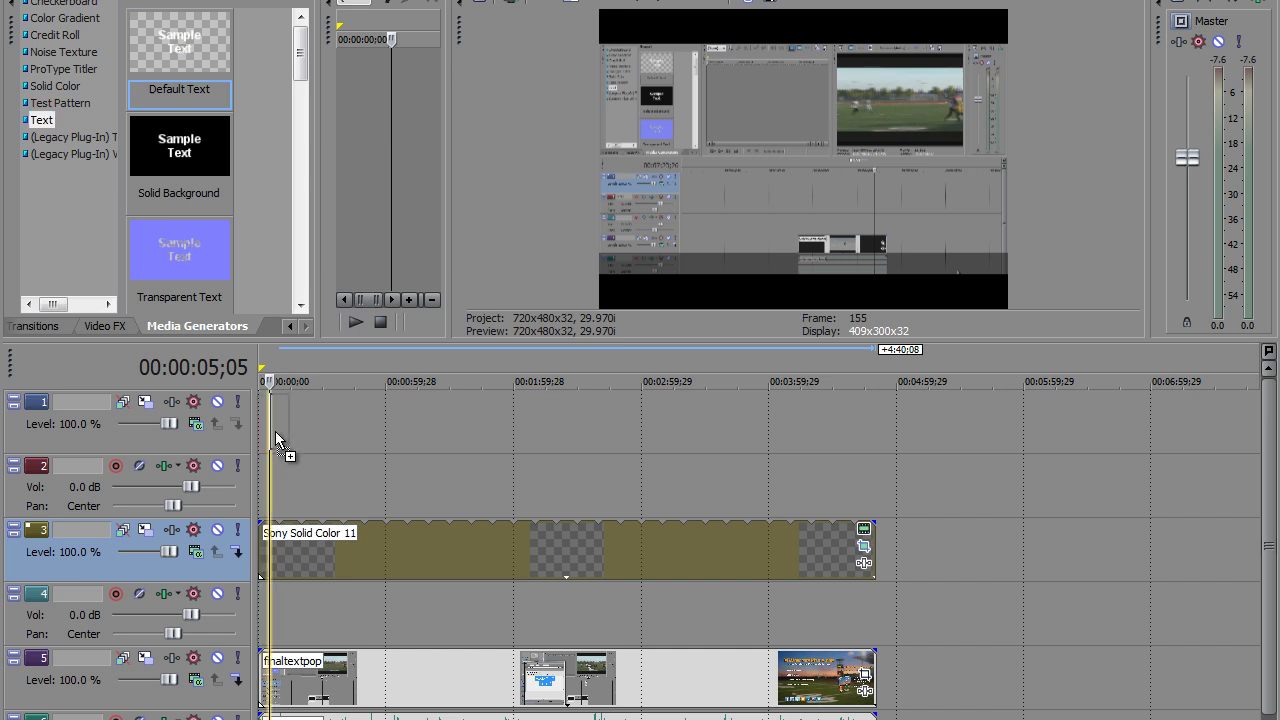
{"action": "left_click_drag", "start_coordinate": [275, 431], "coordinate": [275, 431]}
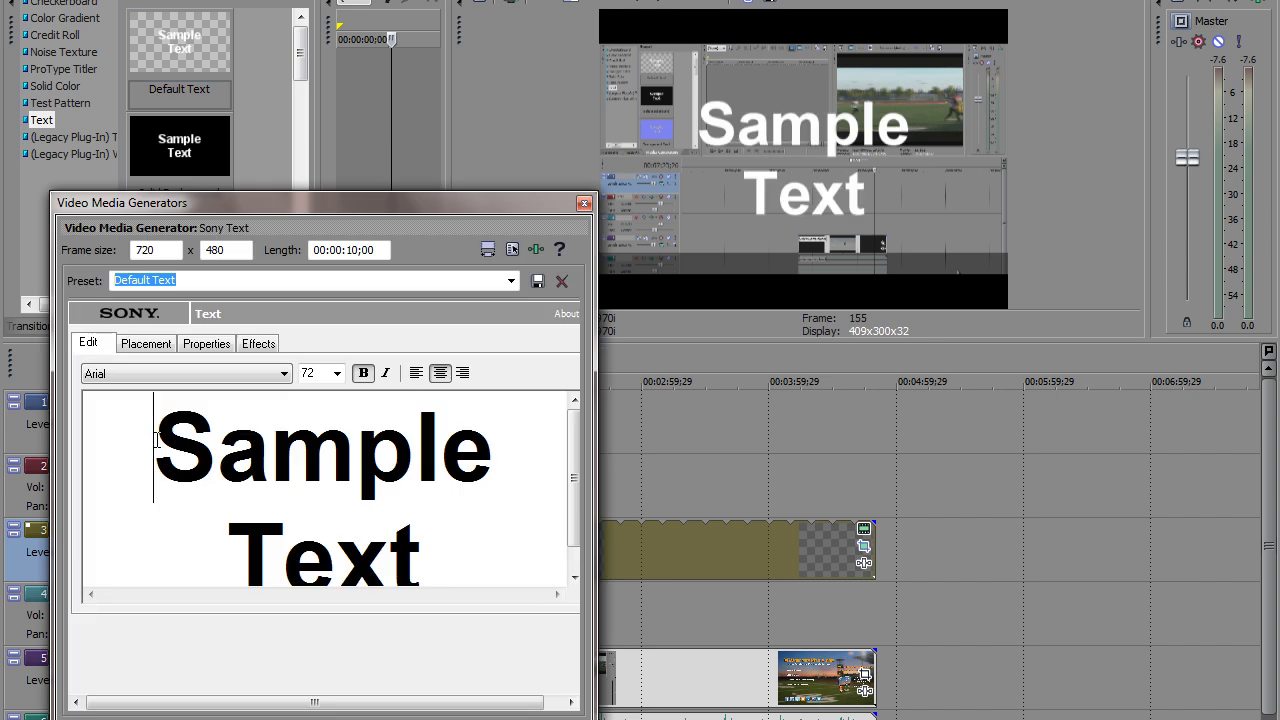
Step: Set the text size to 28 and join it into one line reading 'SampleText'
{"action": "left_click_drag", "start_coordinate": [156, 440], "coordinate": [515, 447]}
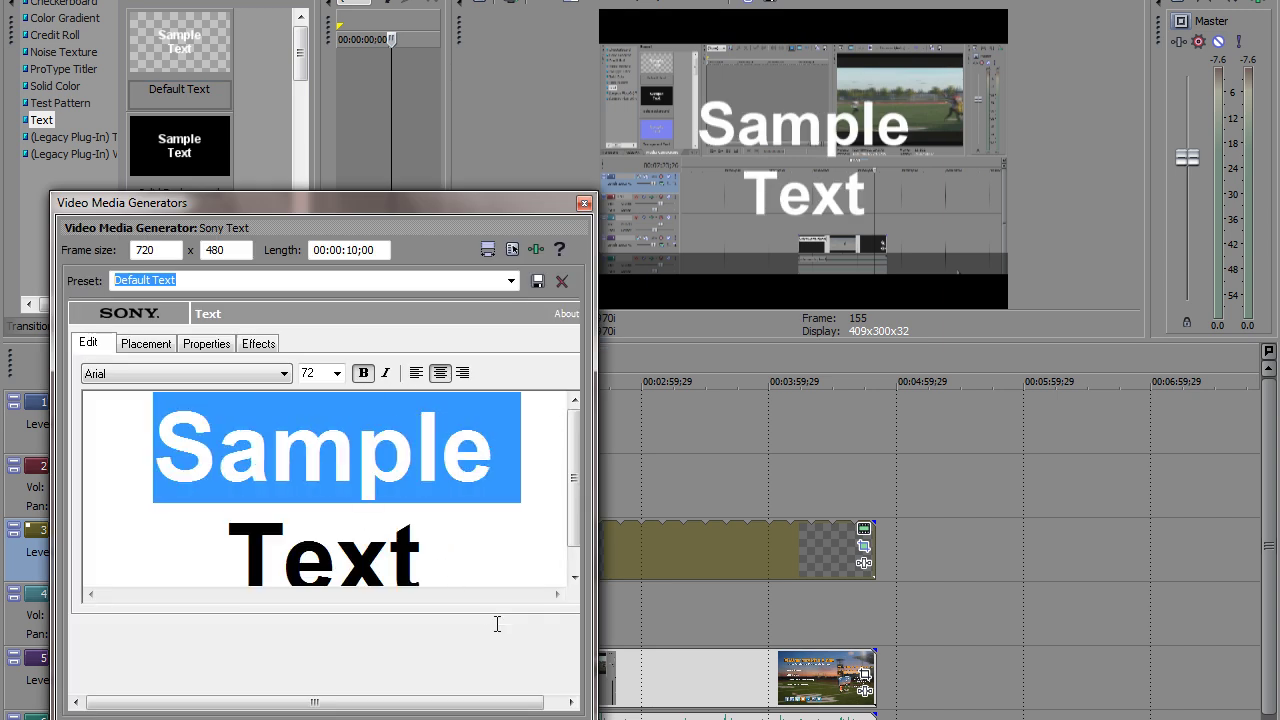
{"action": "left_click_drag", "start_coordinate": [497, 624], "coordinate": [500, 540]}
{"action": "left_click", "coordinate": [337, 373]}
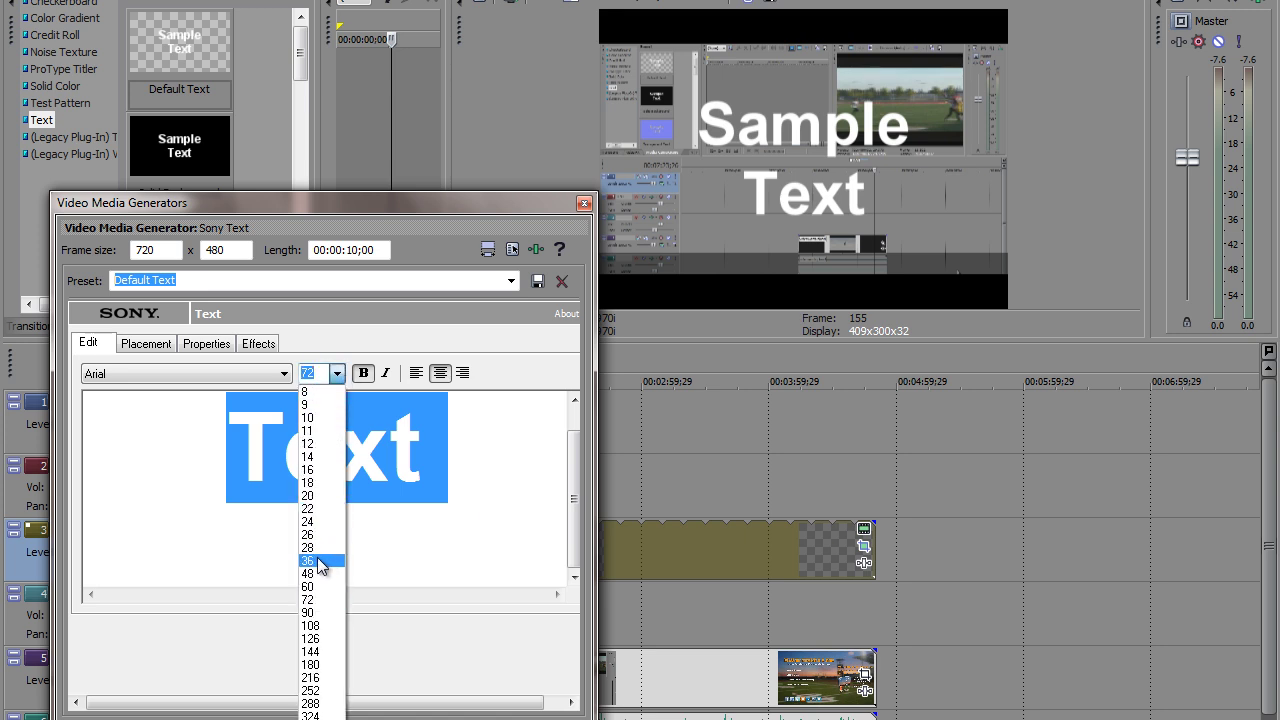
{"action": "left_click", "coordinate": [316, 547]}
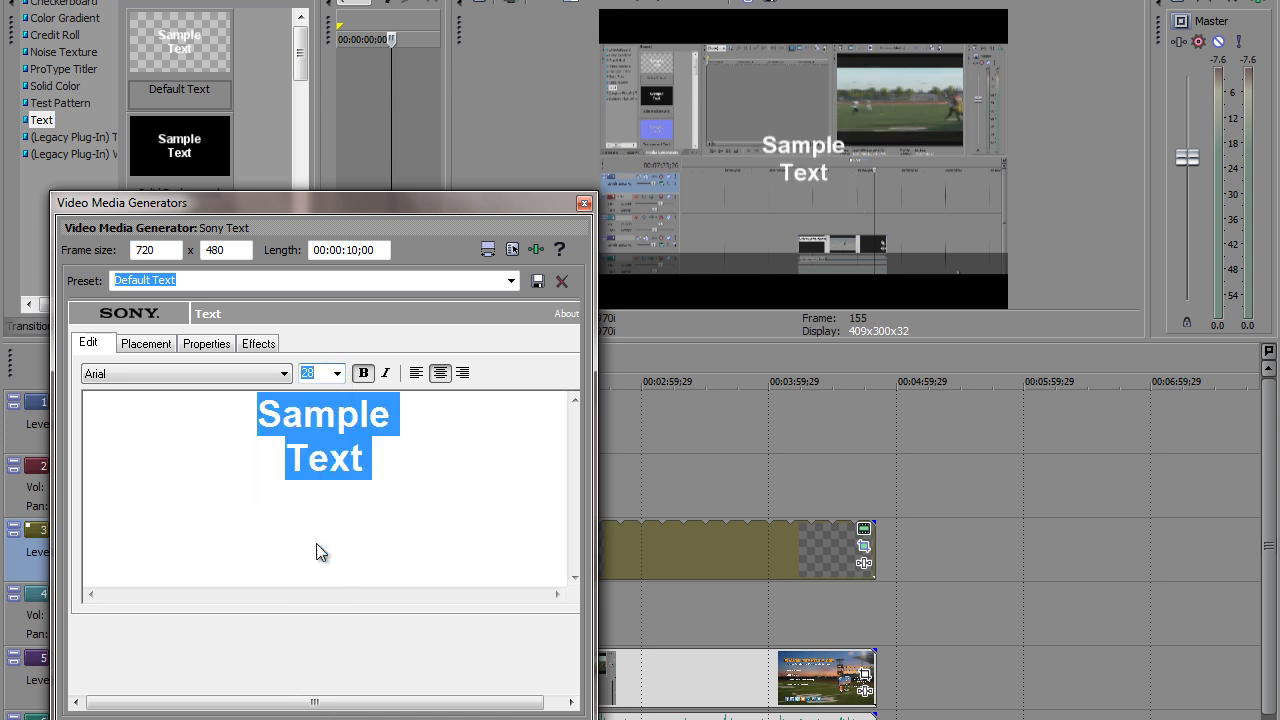
{"action": "left_click", "coordinate": [401, 418]}
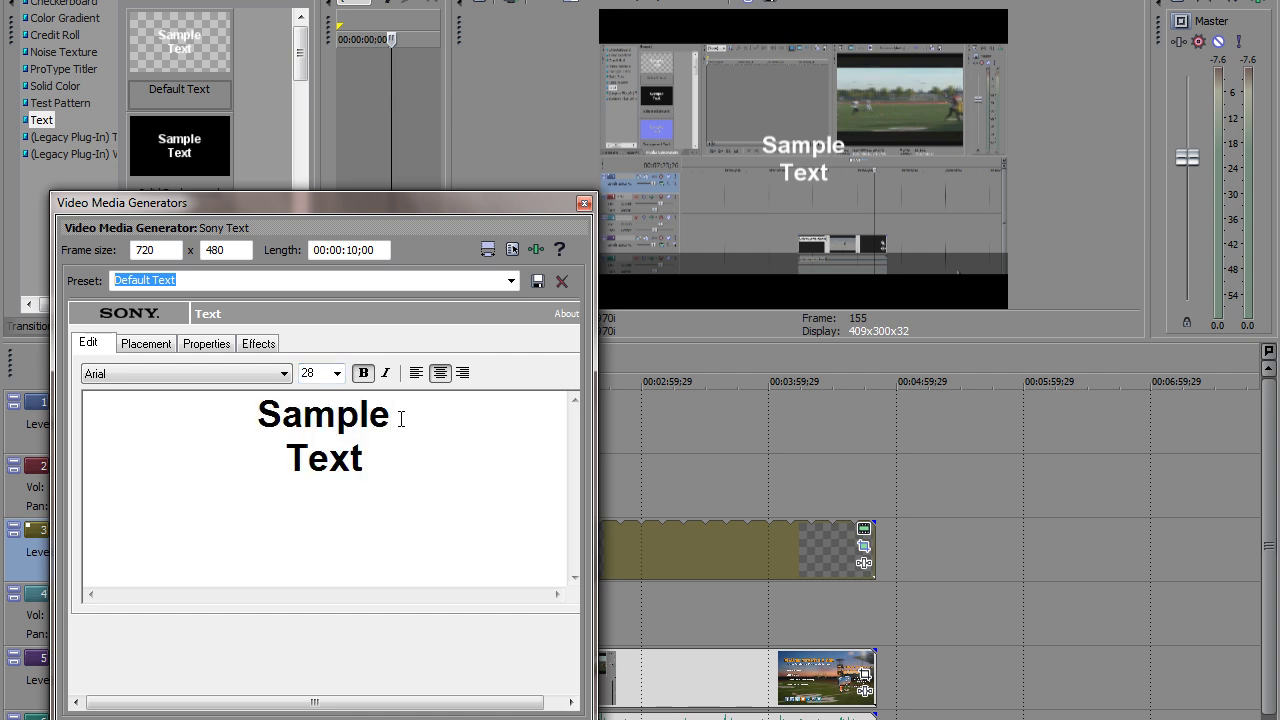
{"action": "key", "text": "Delete"}
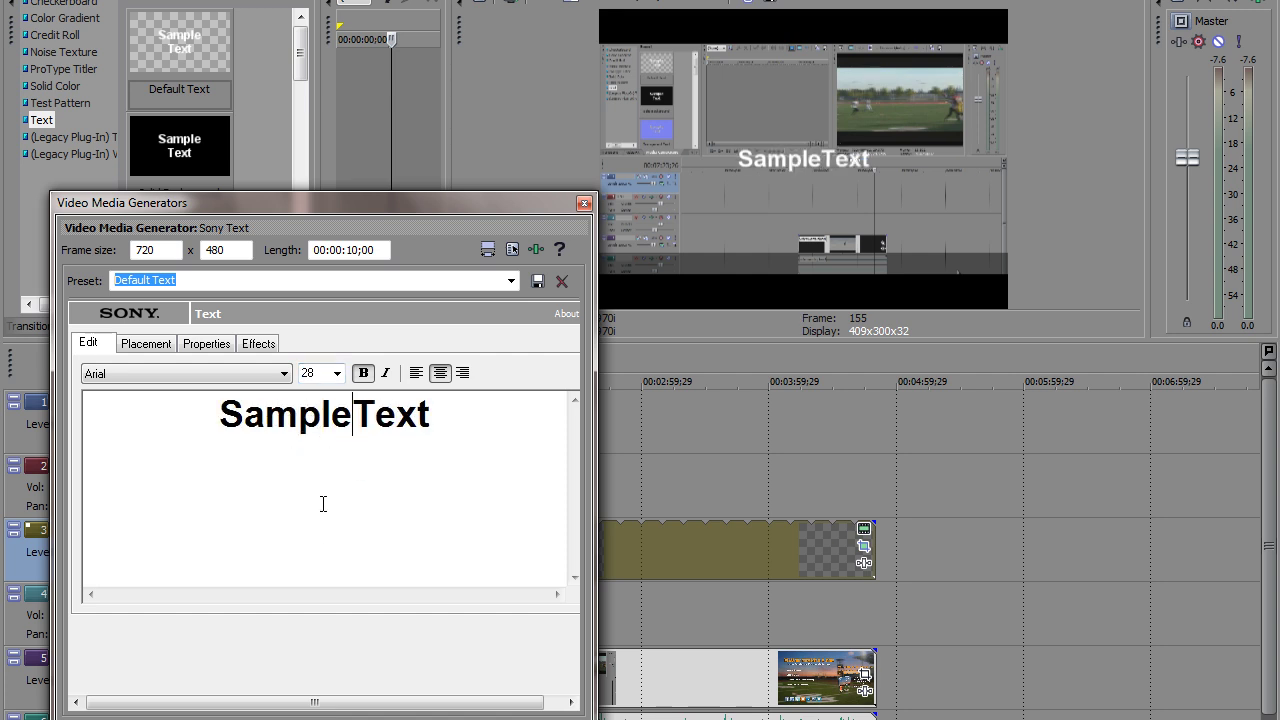
Step: Move the title down onto the bottom banner and reduce its size to 24
{"action": "left_click", "coordinate": [158, 349]}
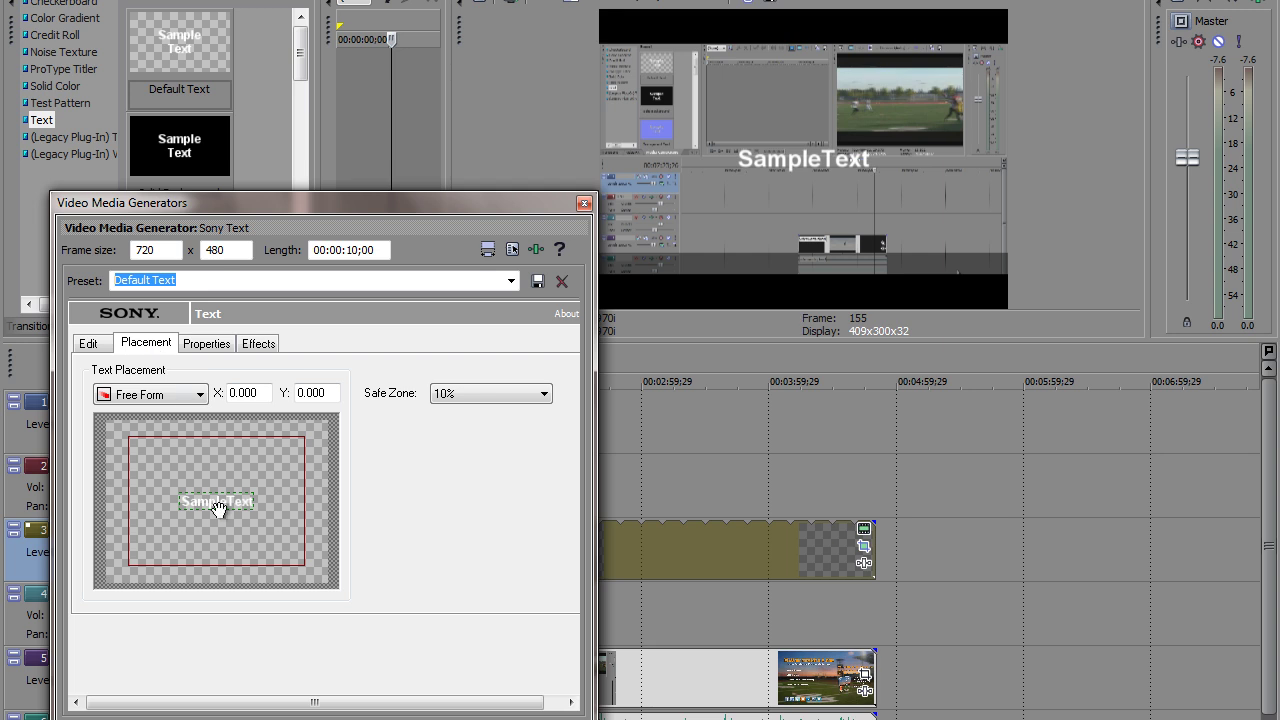
{"action": "left_click_drag", "start_coordinate": [217, 505], "coordinate": [221, 563]}
{"action": "left_click", "coordinate": [96, 350]}
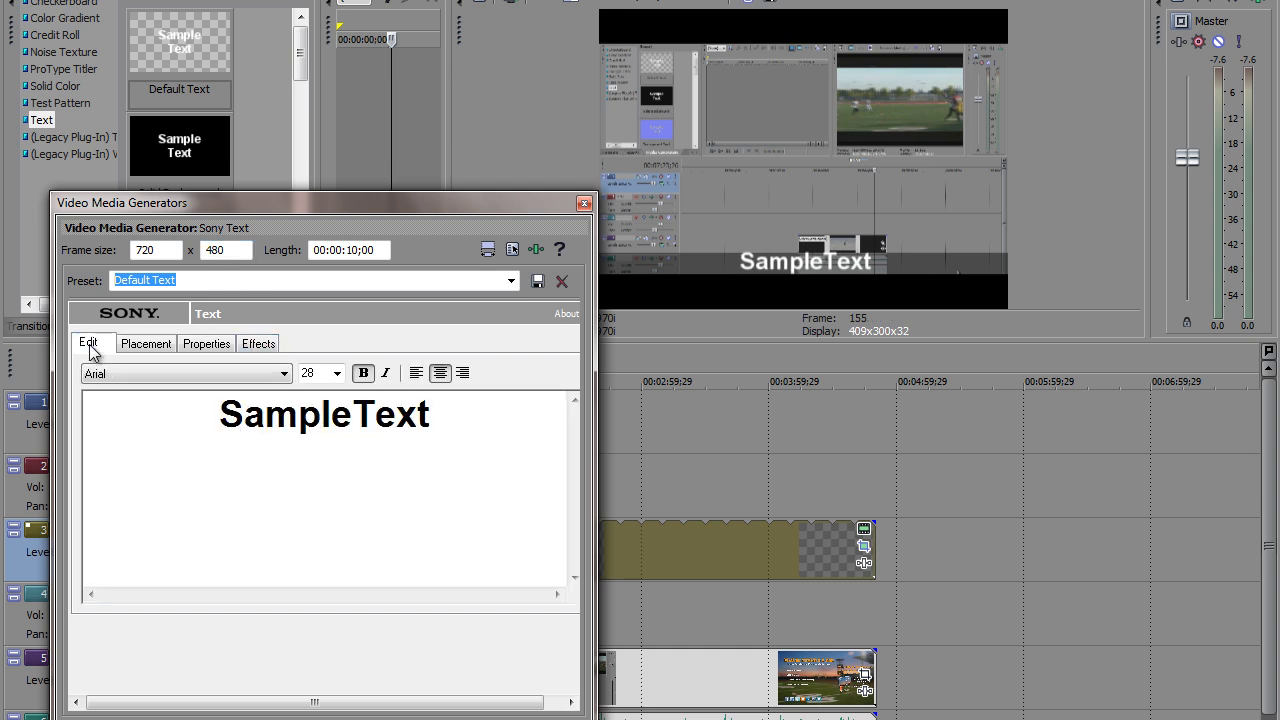
{"action": "left_click", "coordinate": [337, 373]}
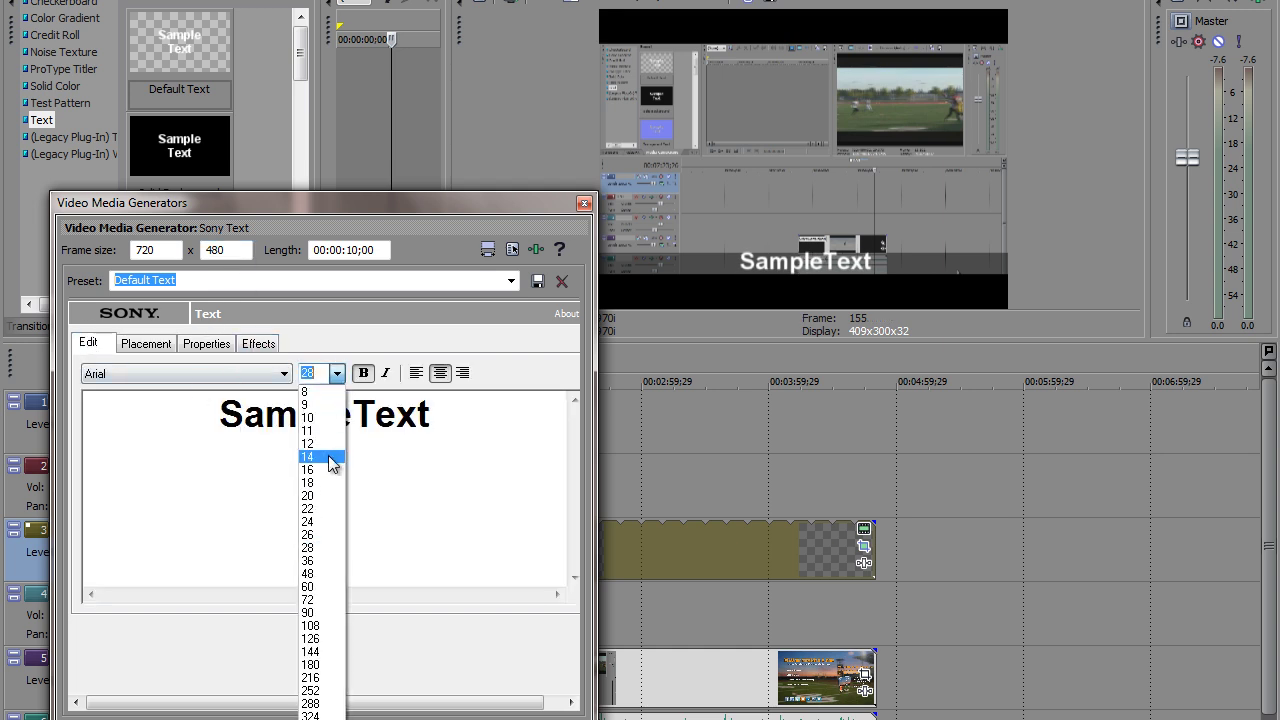
{"action": "left_click", "coordinate": [319, 524]}
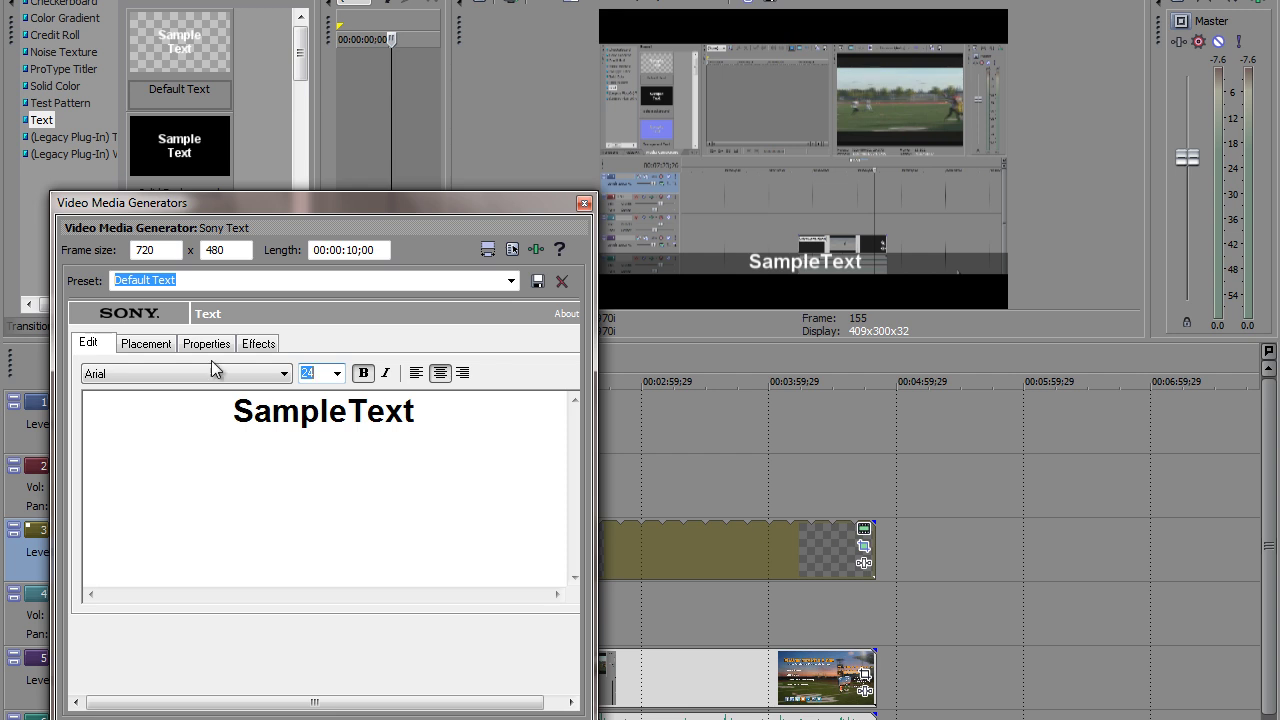
{"action": "left_click", "coordinate": [148, 345]}
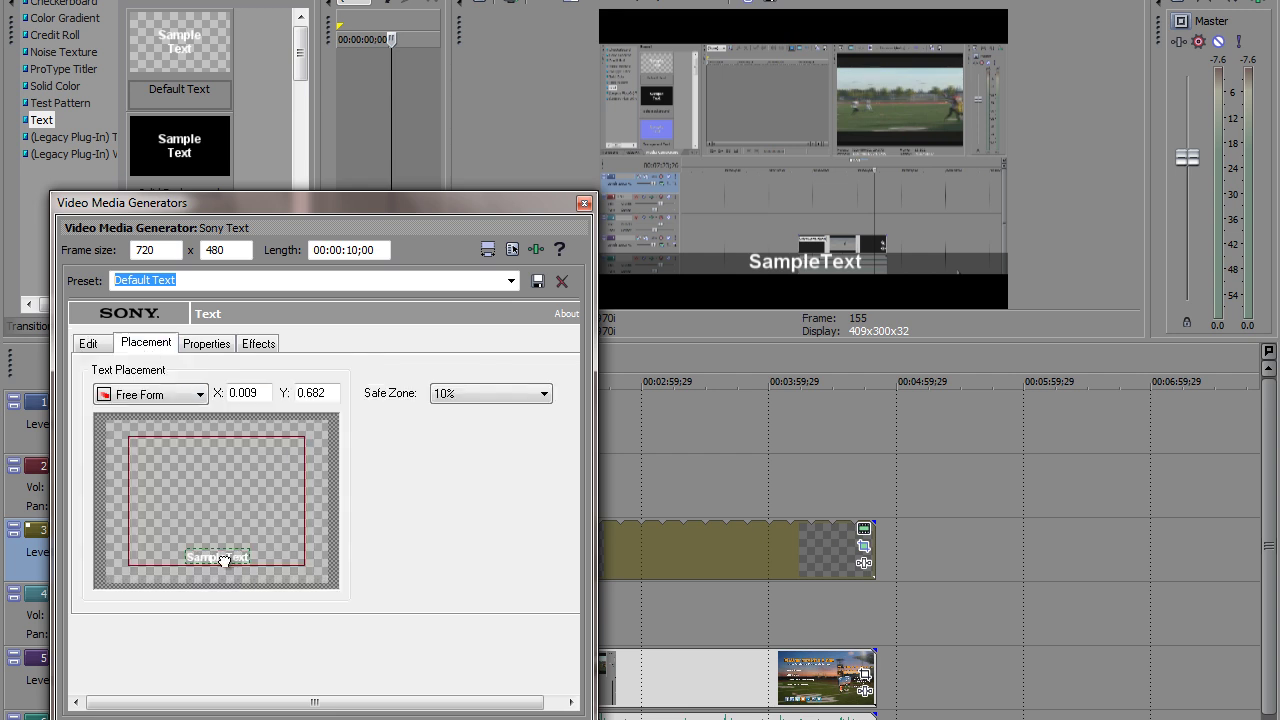
{"action": "left_click_drag", "start_coordinate": [223, 561], "coordinate": [216, 562]}
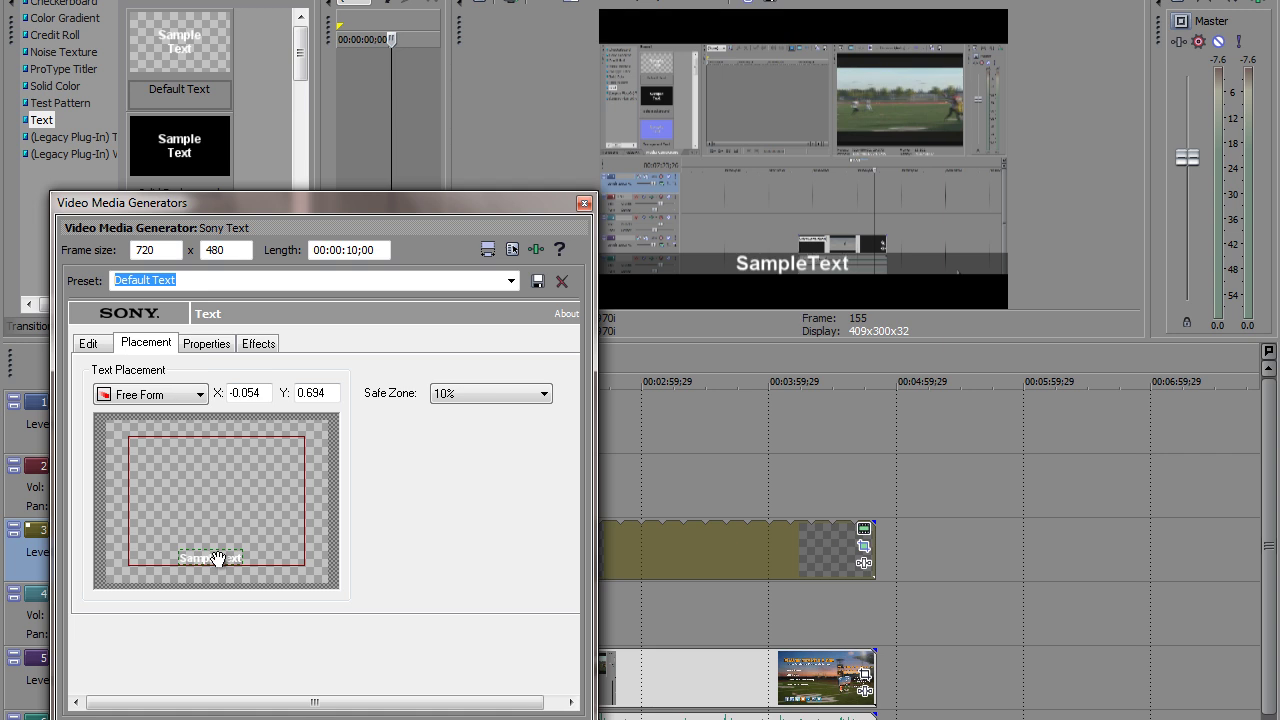
Step: Give the title a drop shadow with no outline and close the text settings
{"action": "left_click", "coordinate": [254, 345]}
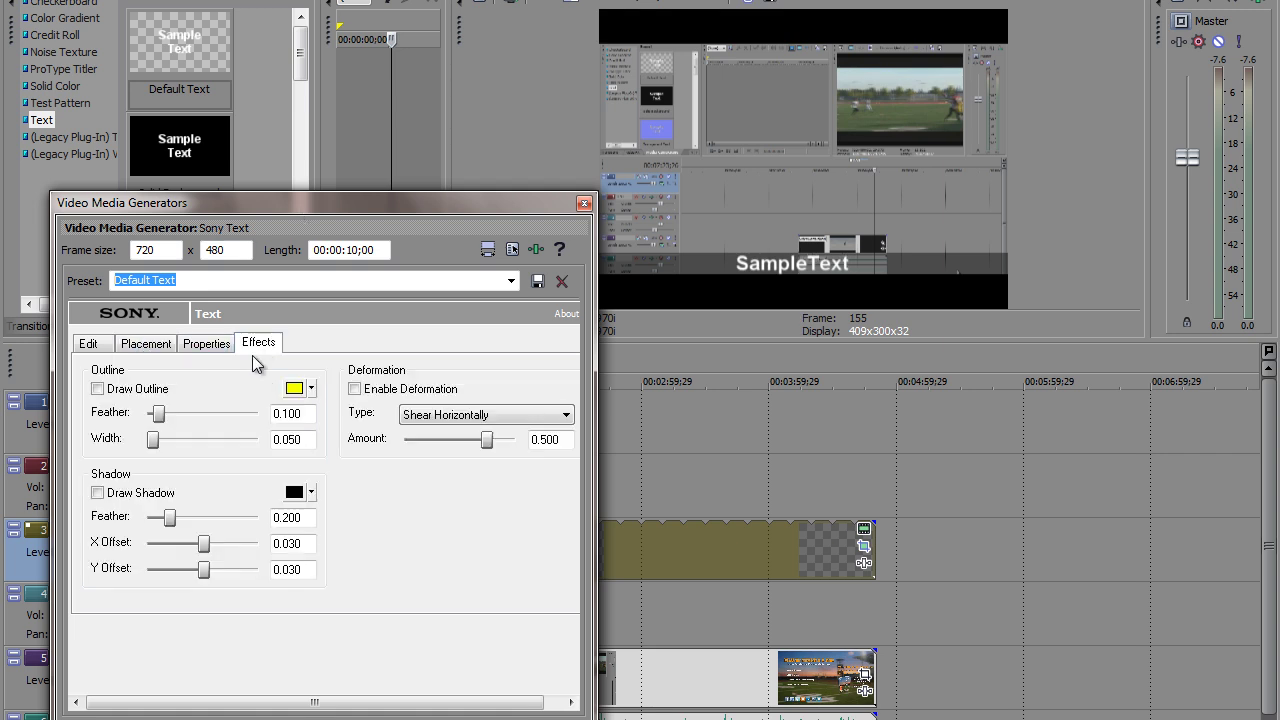
{"action": "left_click", "coordinate": [97, 389]}
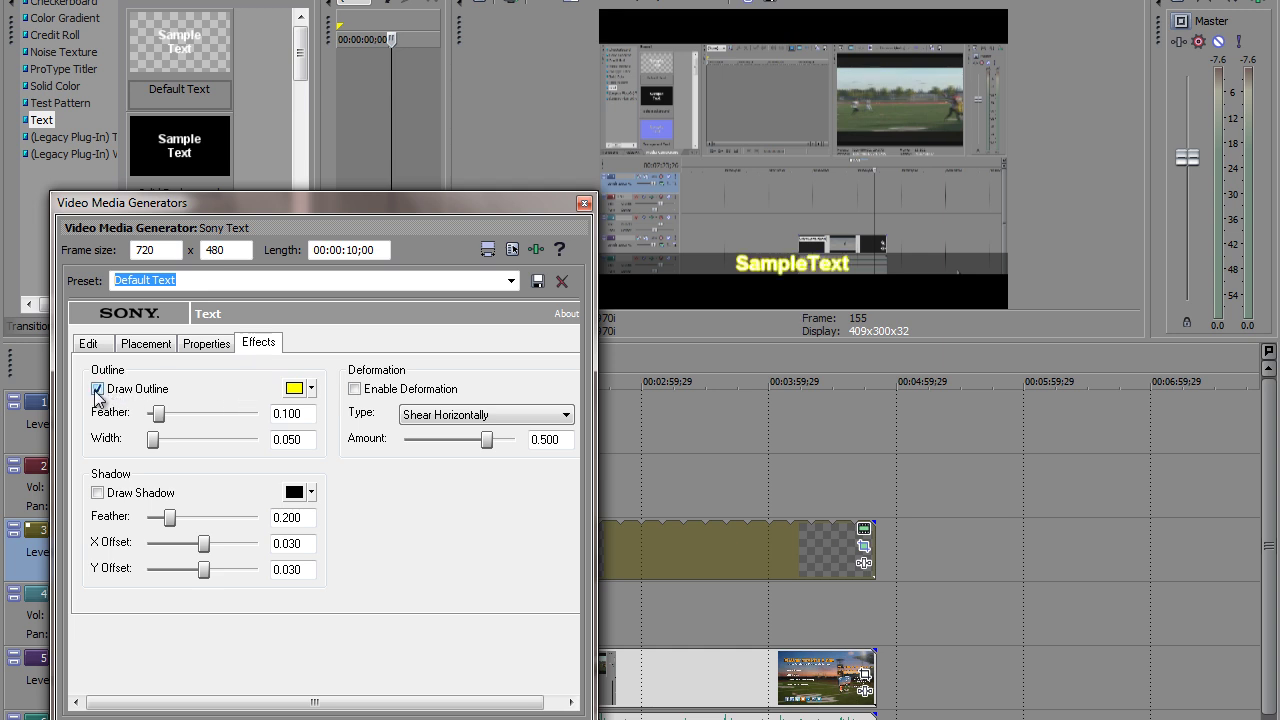
{"action": "left_click", "coordinate": [97, 389]}
{"action": "left_click", "coordinate": [97, 492]}
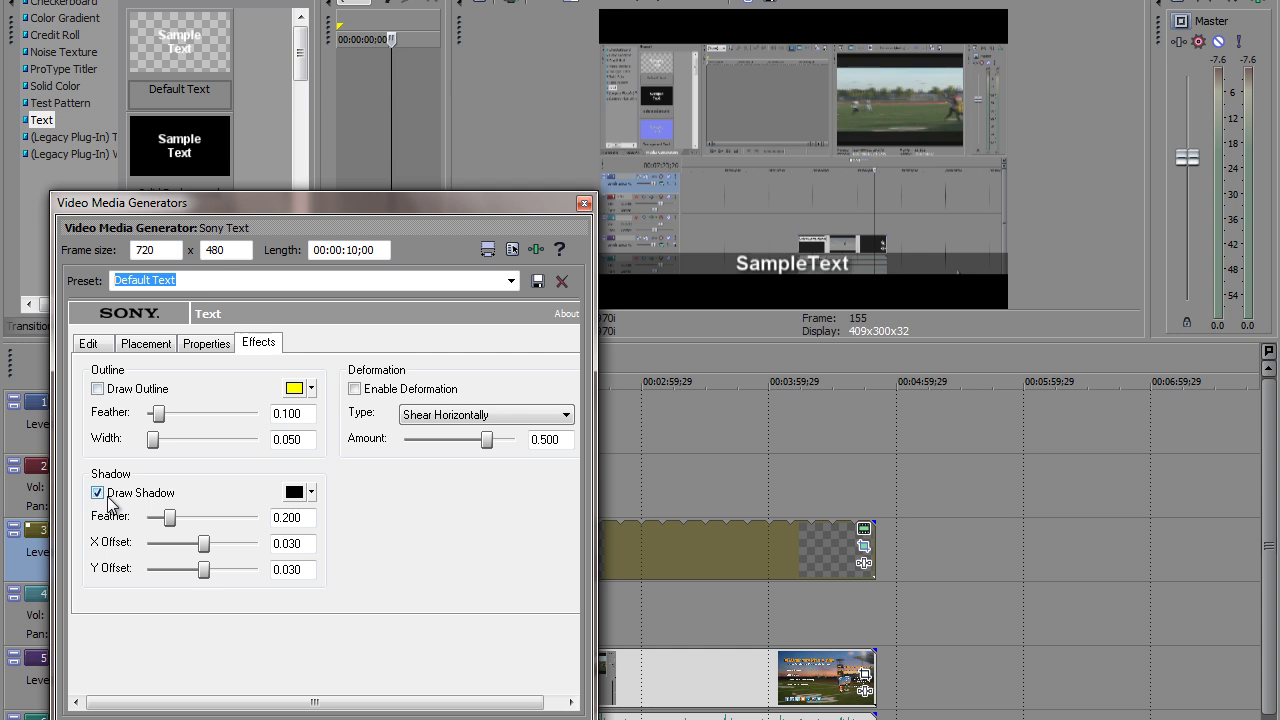
{"action": "left_click", "coordinate": [585, 203]}
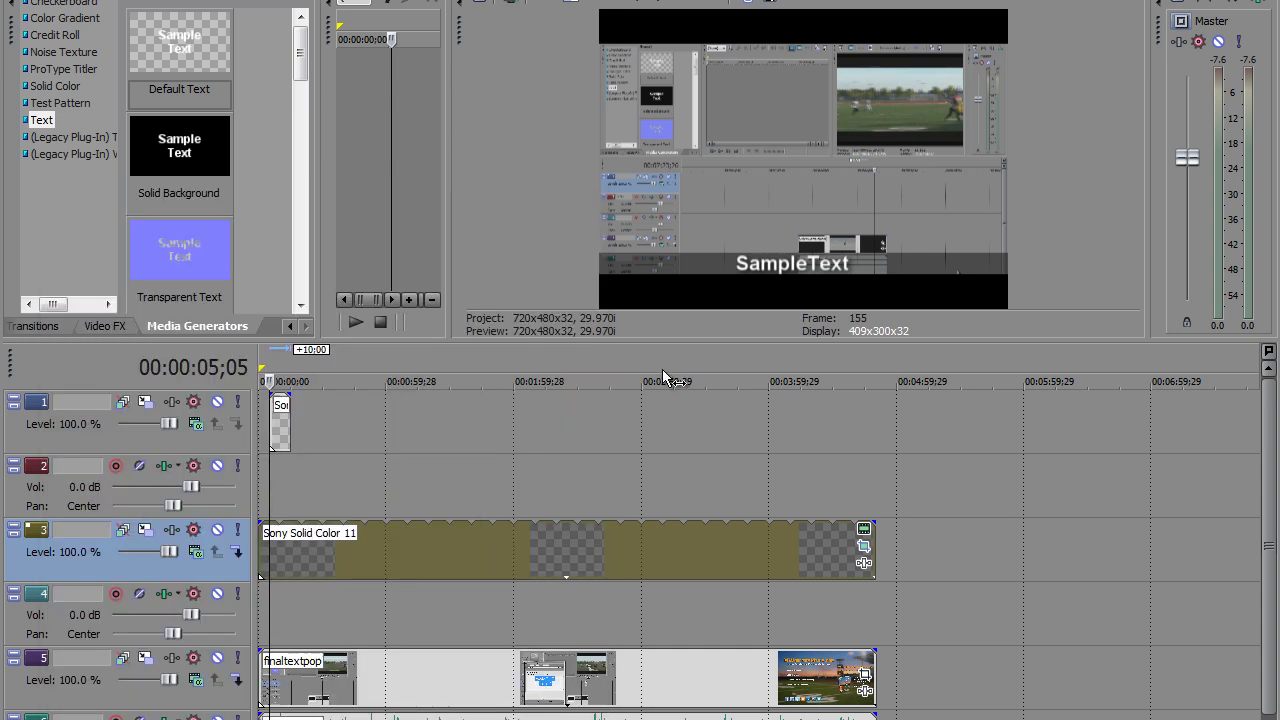